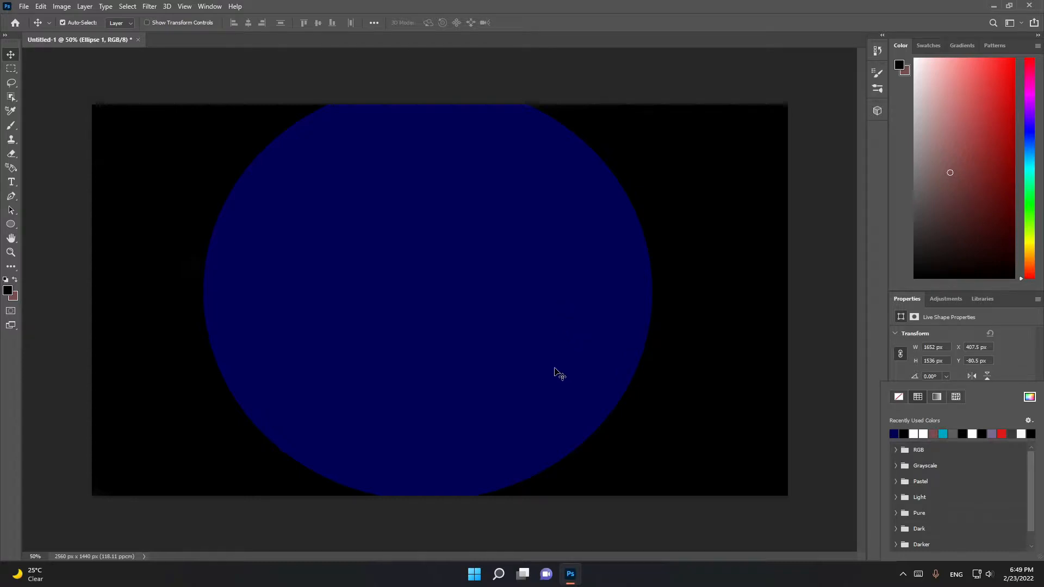
Resize the dark blue ellipse to about 1578 × 1416 px and centre it on the black canvas
click(1006, 360)
drag(432, 256, 433, 305)
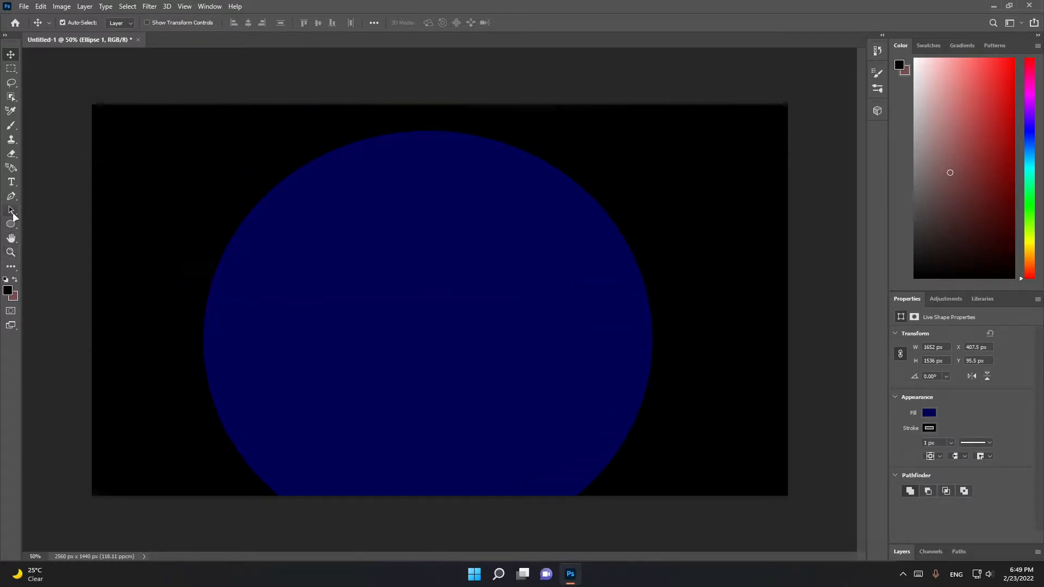
click(12, 214)
drag(428, 131, 430, 165)
drag(652, 357, 632, 357)
drag(491, 337, 508, 281)
Apply a Gaussian Blur with a 400-pixel radius to the blue ellipse, converting it to a smart object
click(148, 7)
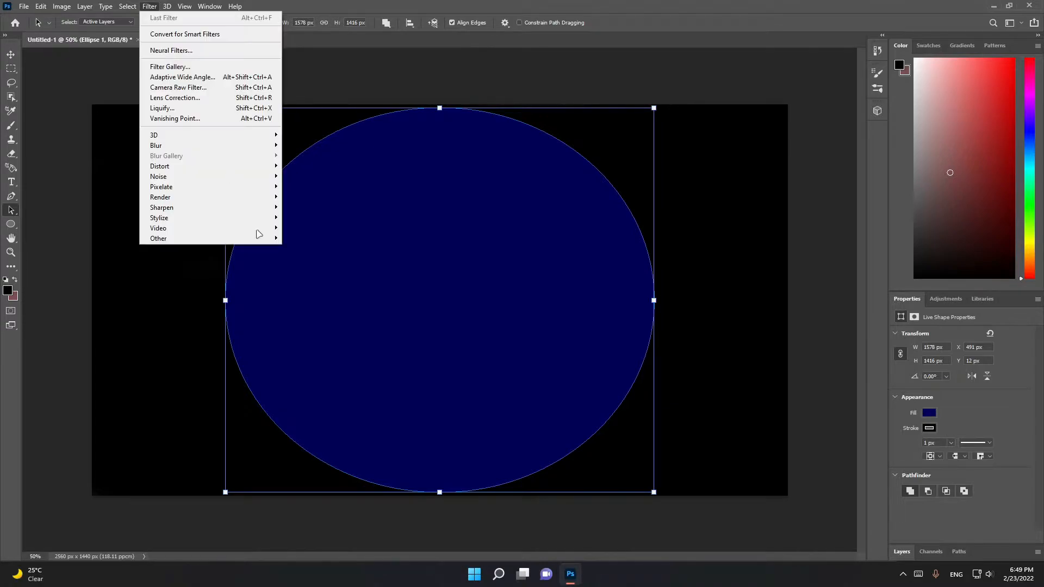
mouse_move(206, 145)
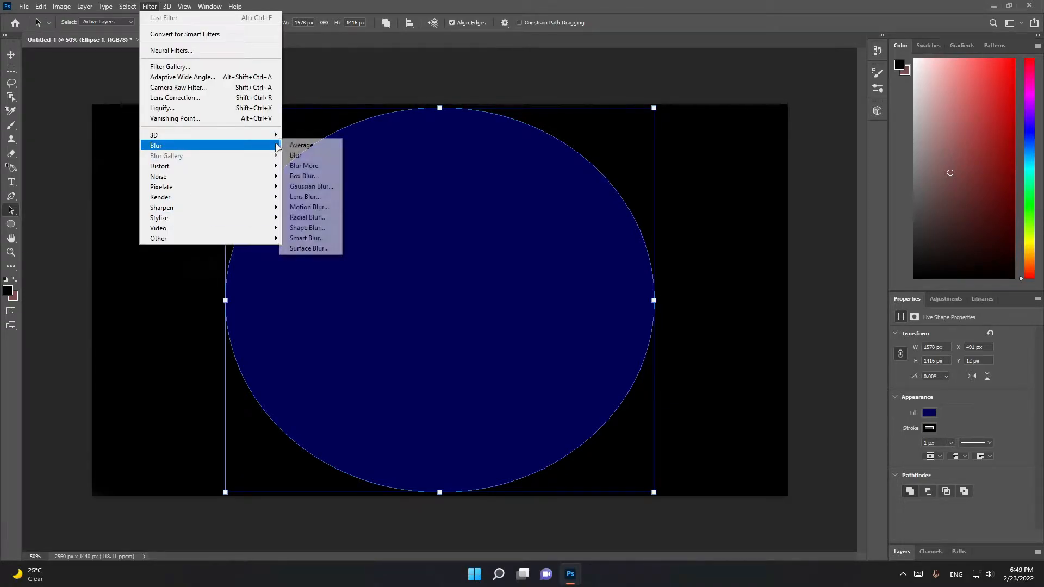
click(321, 188)
click(498, 213)
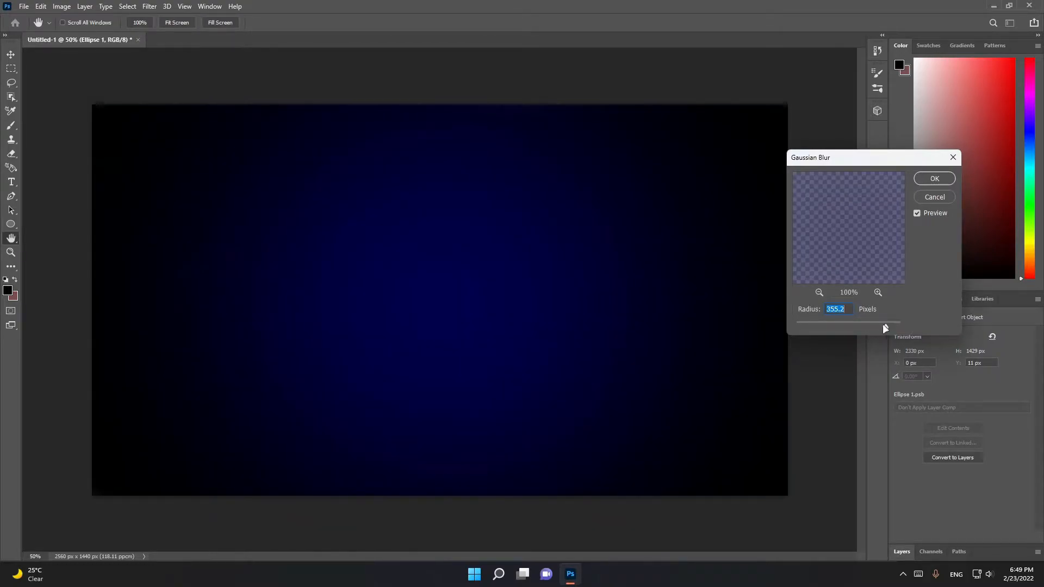
text(400)
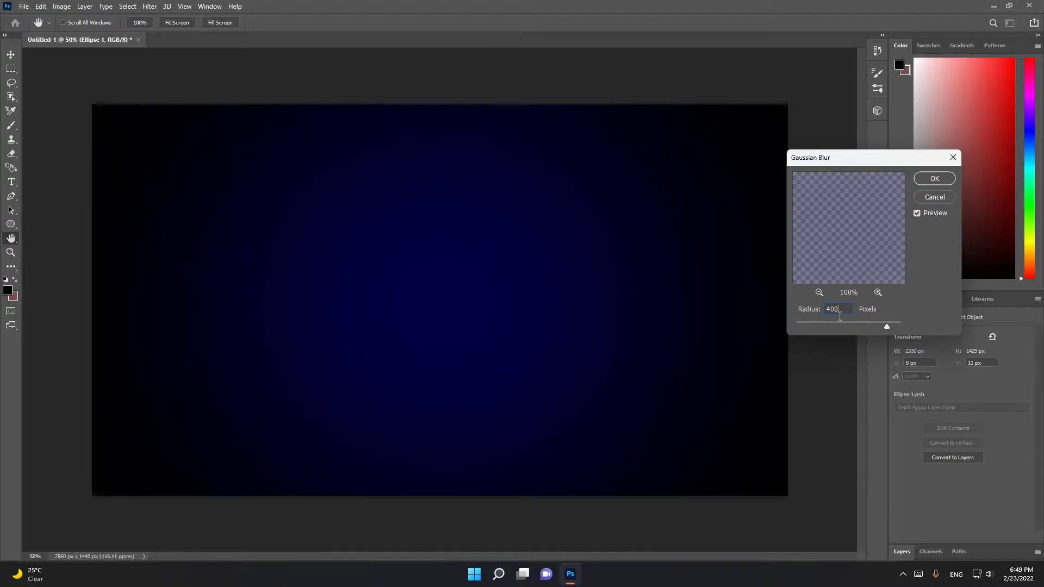
click(933, 178)
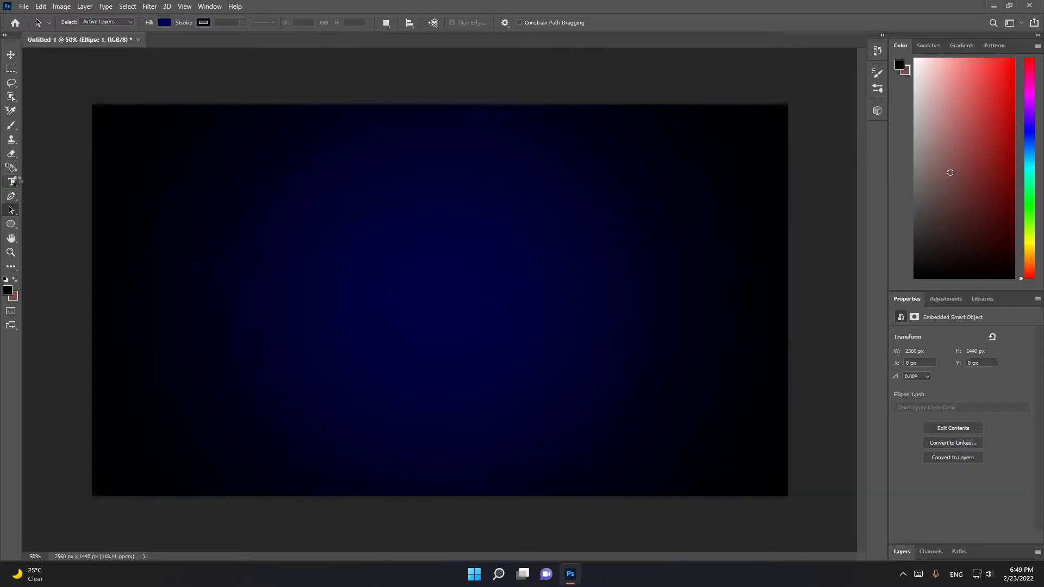
Add the white 48 pt text "Hello" in Avayx Regular and move it near the middle of the canvas
click(17, 183)
click(30, 183)
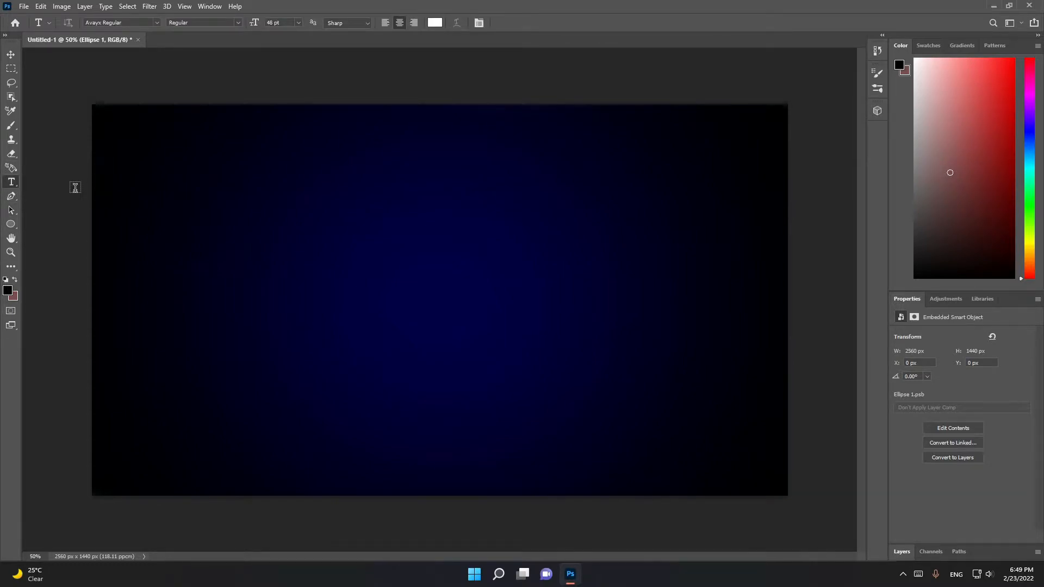
click(391, 286)
key(BackSpace)
text(HELLO)
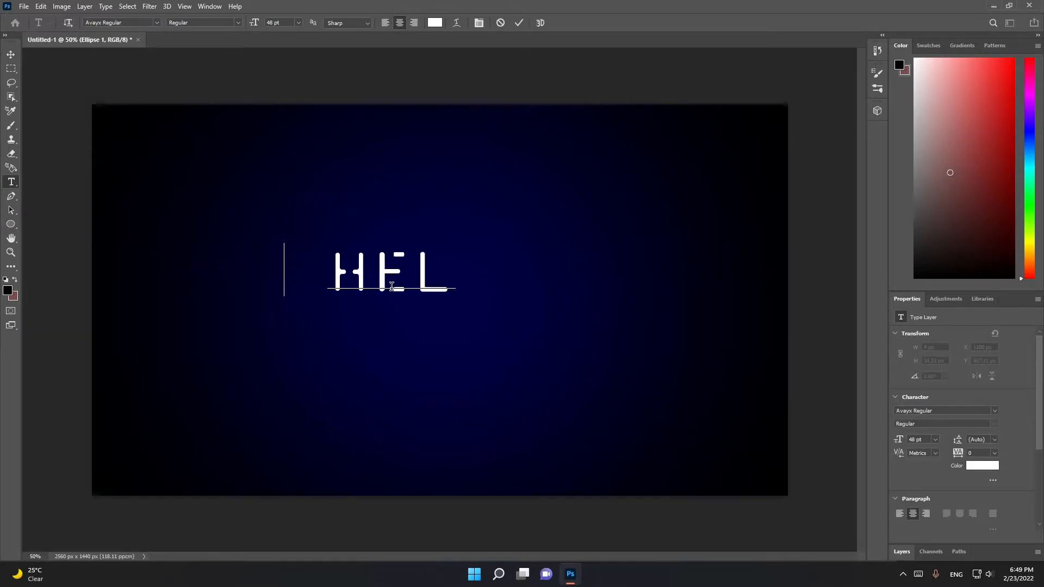
click(11, 54)
drag(340, 270, 412, 288)
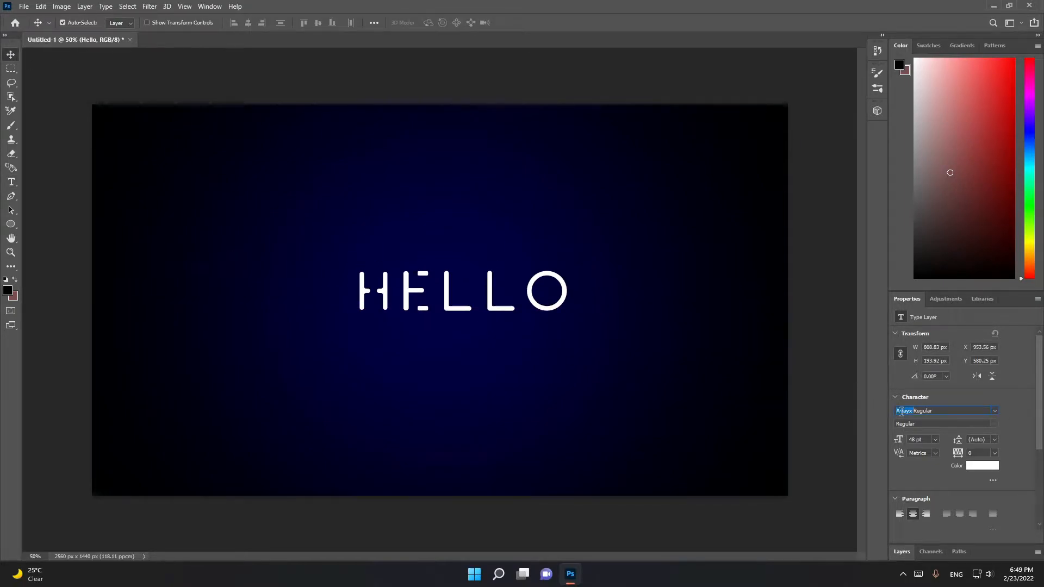
Change the font of the HELLO text to Anders Regular
click(940, 411)
text(Anders)
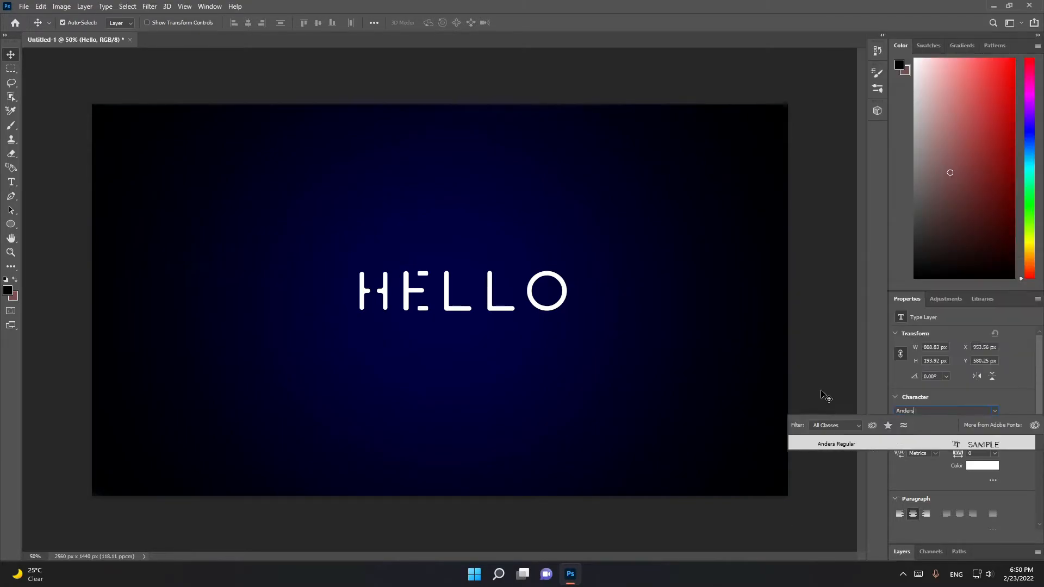
click(864, 443)
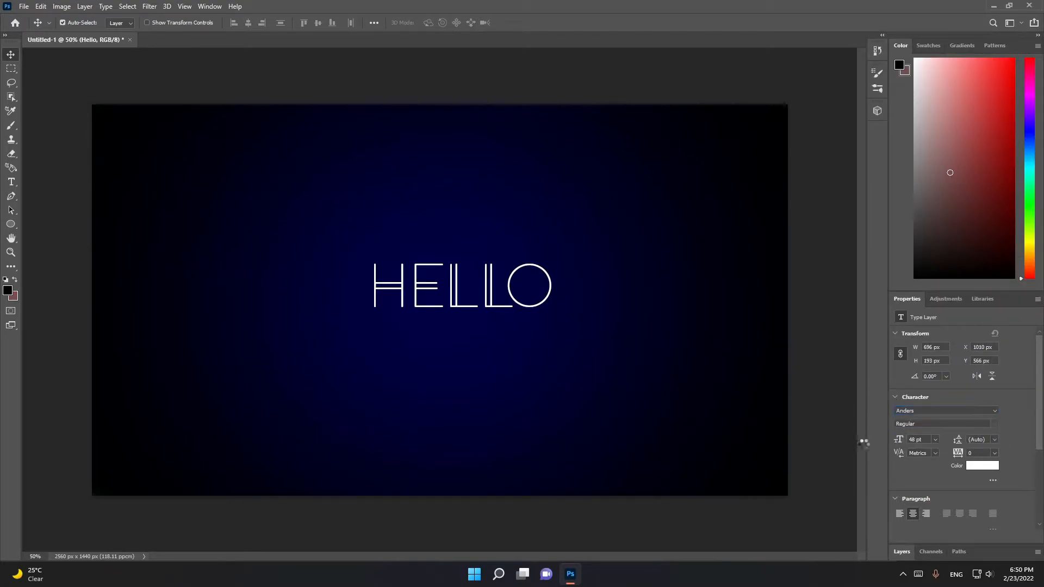
Centre the HELLO text horizontally and duplicate it twice to make three vertically stacked lines
drag(488, 282, 466, 362)
drag(467, 313, 465, 265)
drag(468, 363, 466, 375)
mouse_move(467, 246)
mouse_down()
mouse_move(465, 214)
mouse_move(466, 234)
mouse_up()
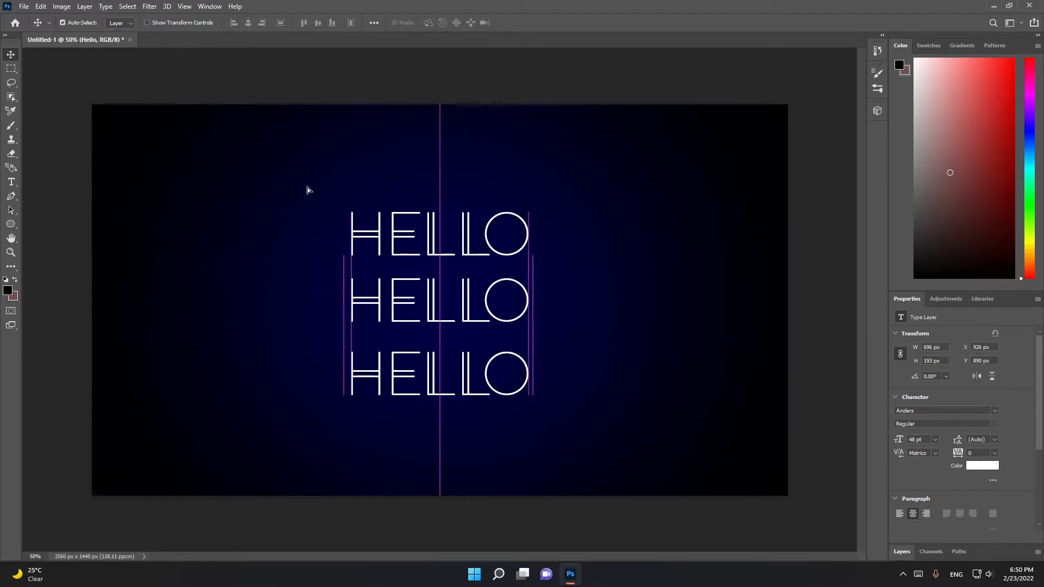
Set the font size of all three HELLO lines to 72 pt
click(934, 440)
click(928, 432)
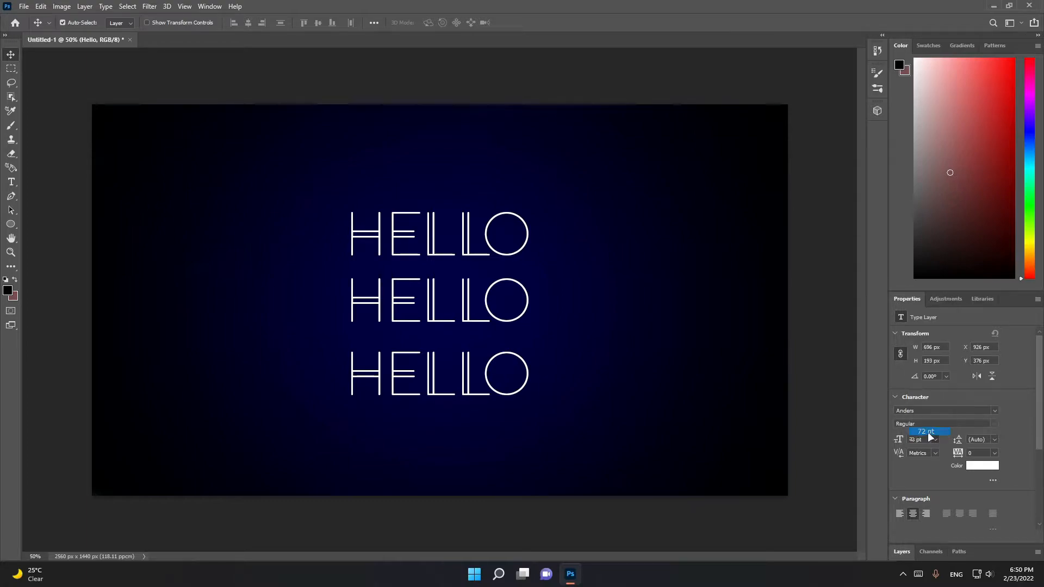
click(481, 314)
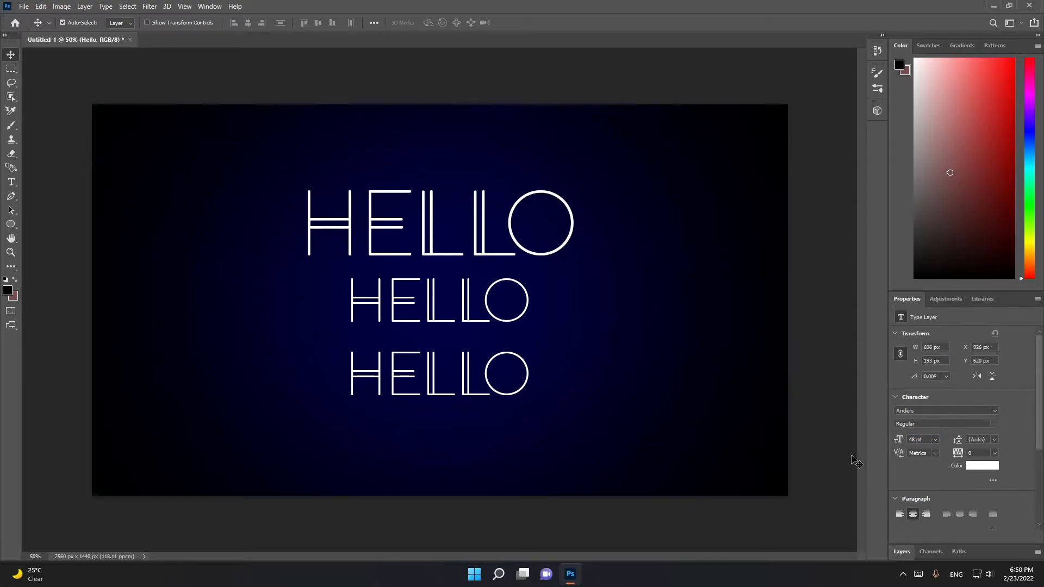
click(935, 439)
click(929, 432)
click(934, 440)
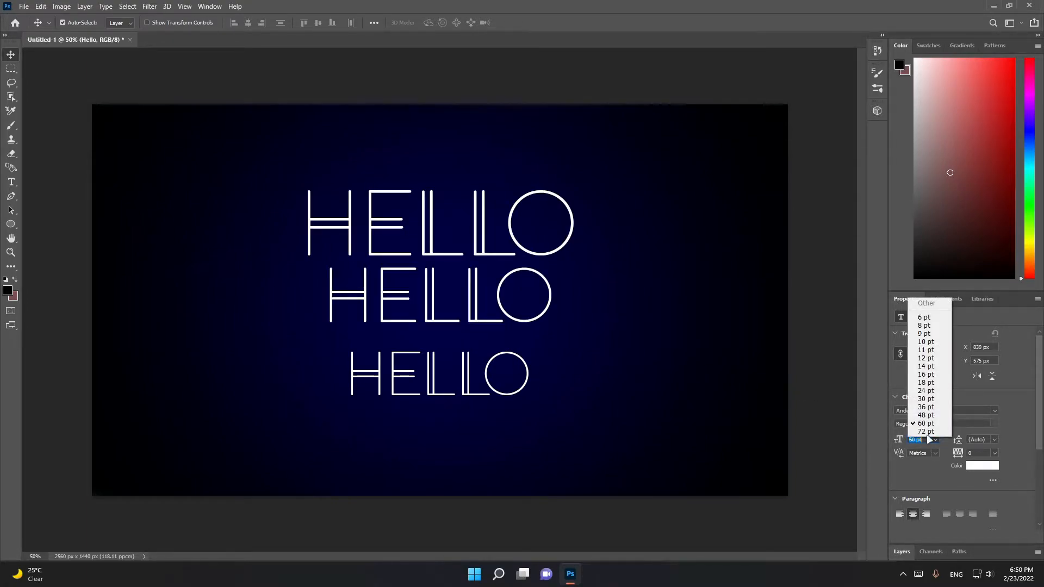
click(918, 429)
click(501, 397)
click(934, 439)
click(929, 432)
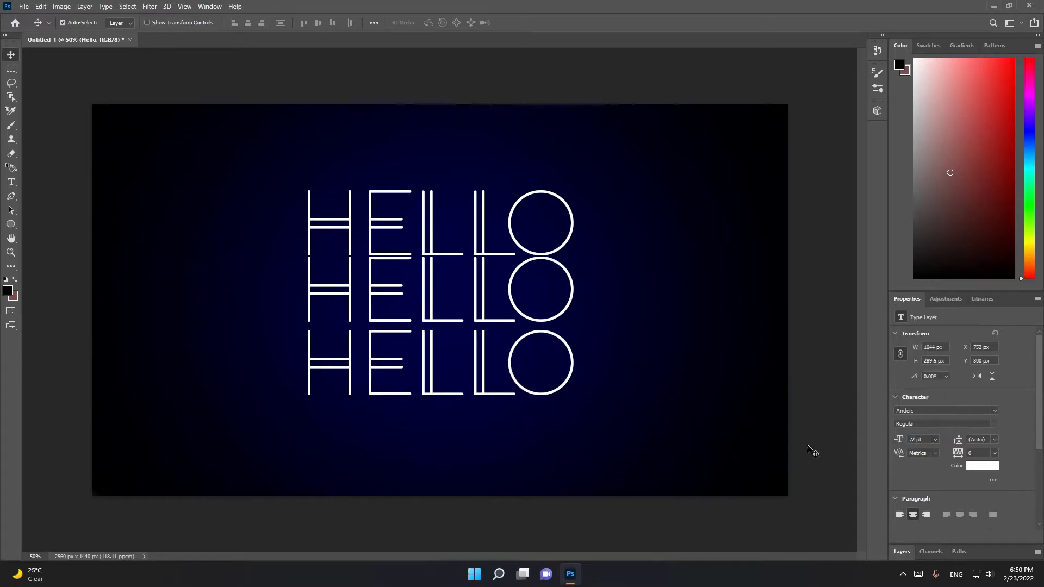
Space the three enlarged HELLO lines evenly and line them up horizontally
drag(479, 314, 479, 324)
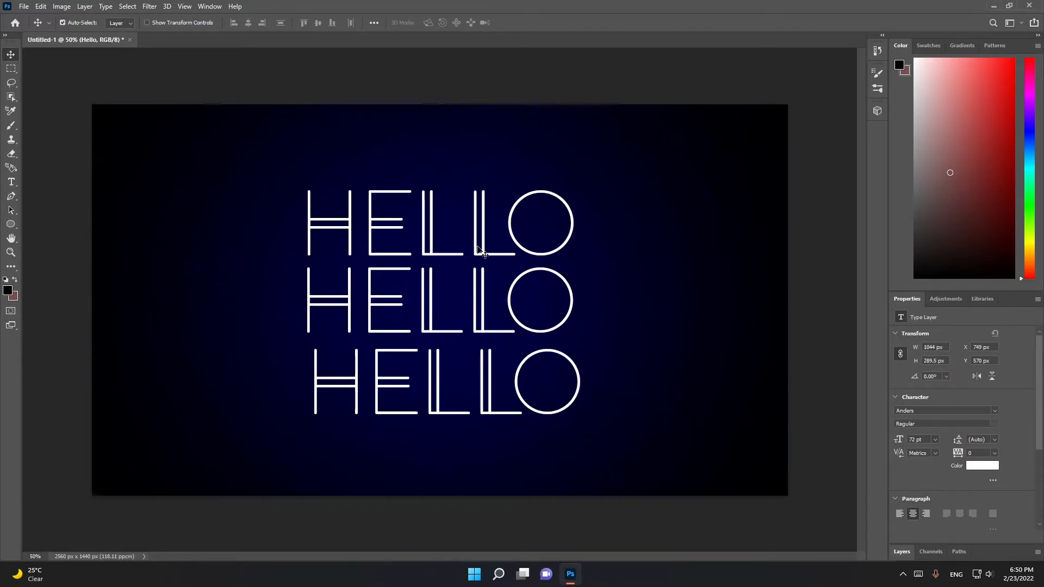
drag(478, 244, 478, 240)
drag(439, 383, 432, 383)
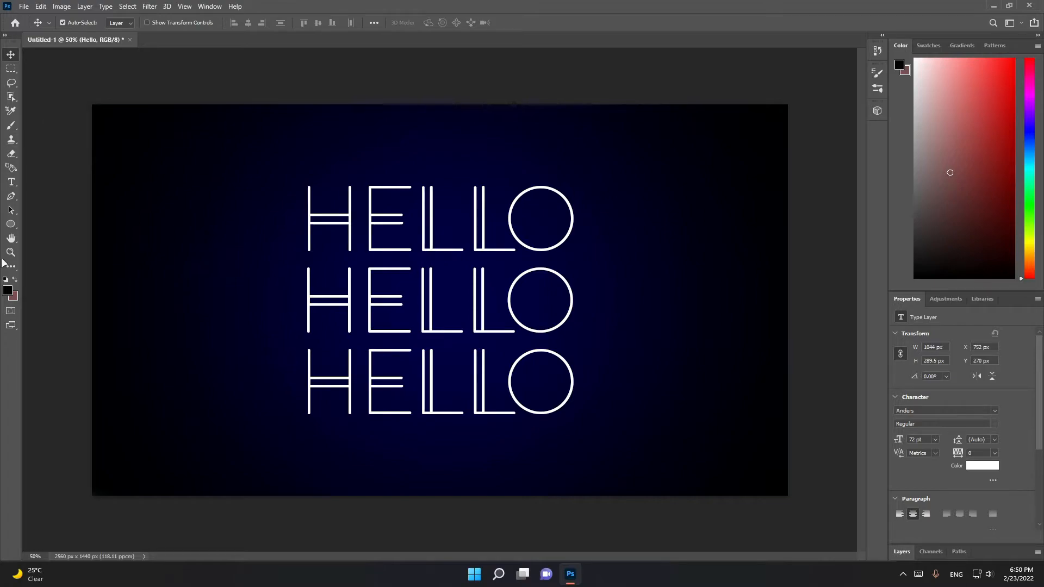
right_click(14, 222)
click(49, 236)
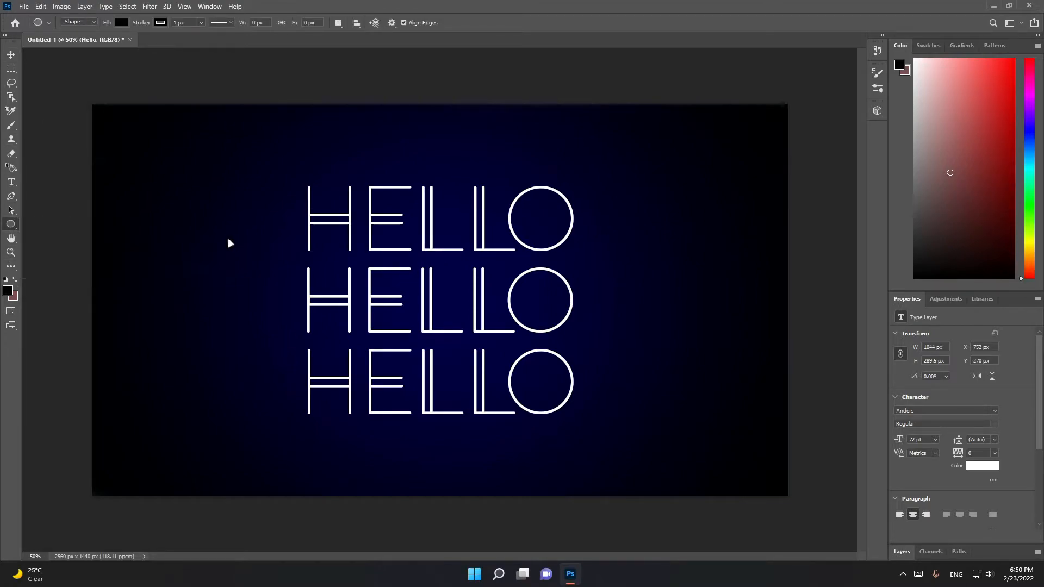
drag(307, 186, 337, 250)
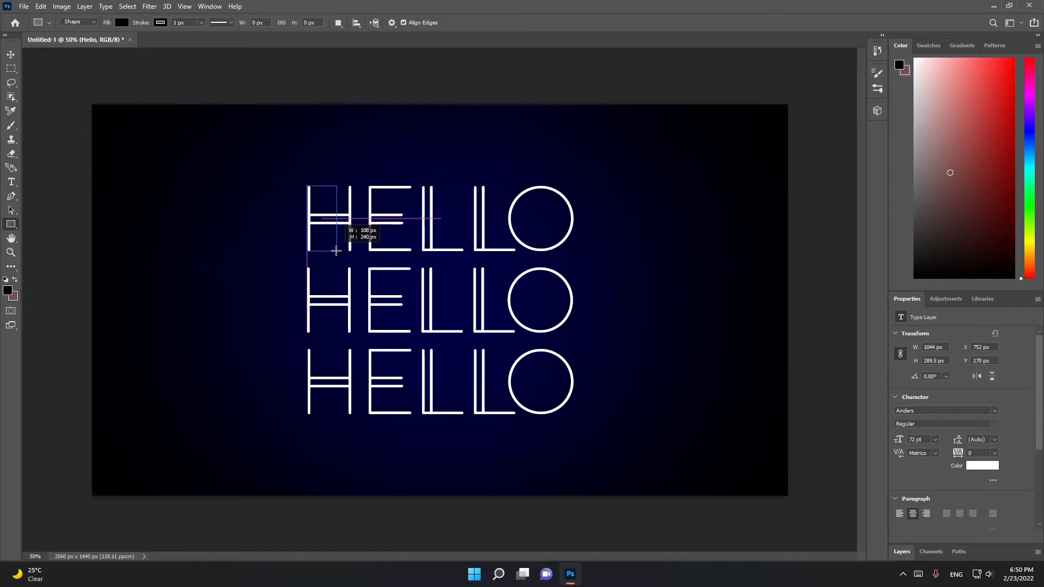
drag(336, 251, 336, 246)
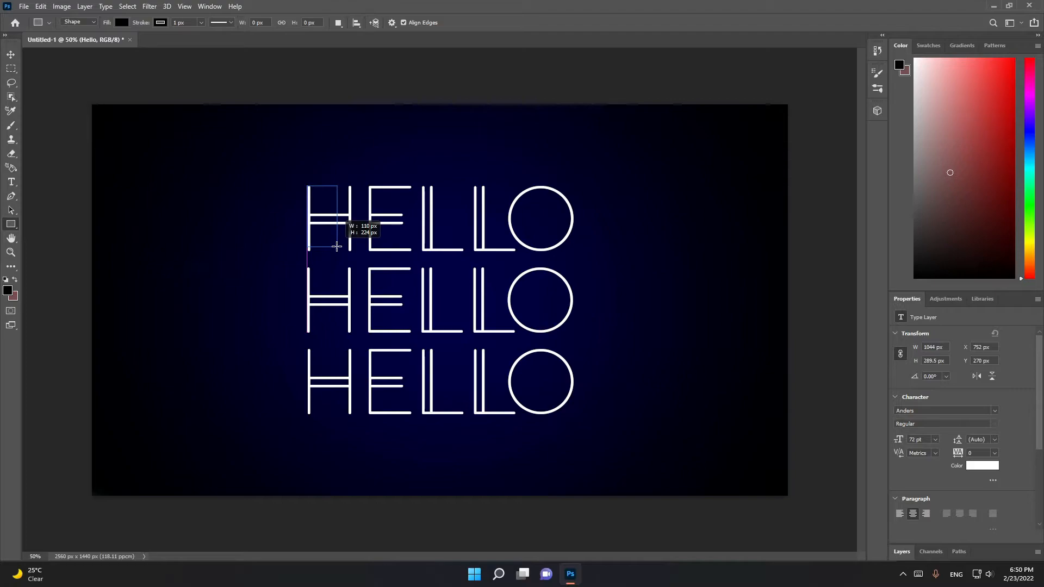
drag(336, 247, 341, 226)
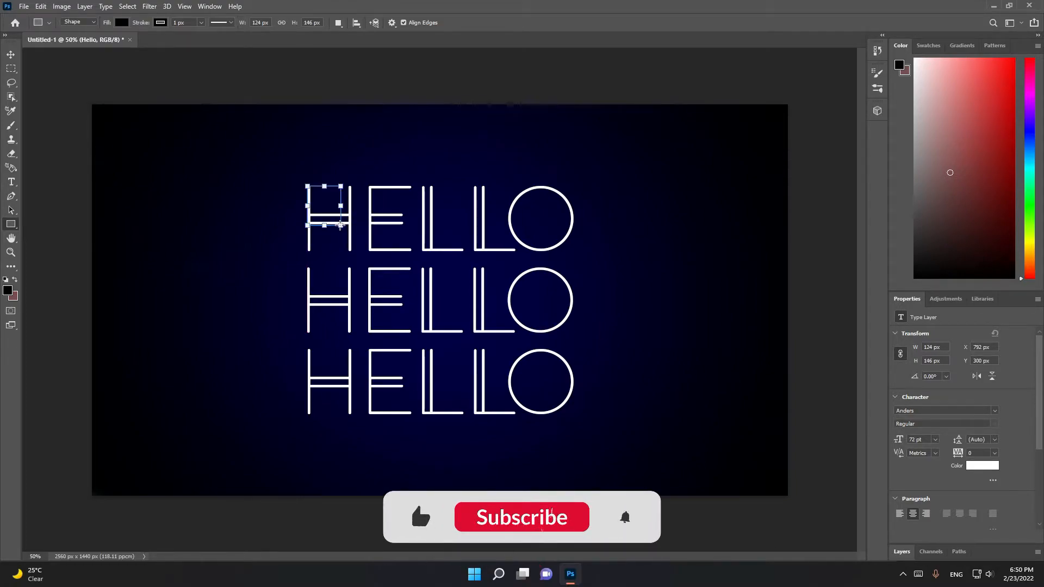
key(ctrl+z)
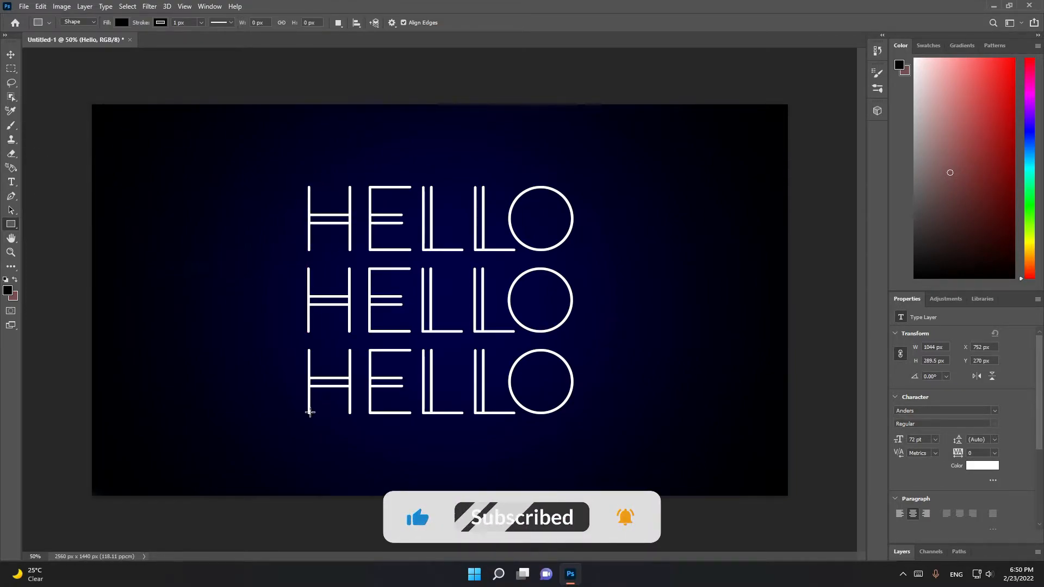
Draw a black rectangle about 1001 × 122 px over the upper half of the bottom HELLO line
drag(307, 351, 579, 380)
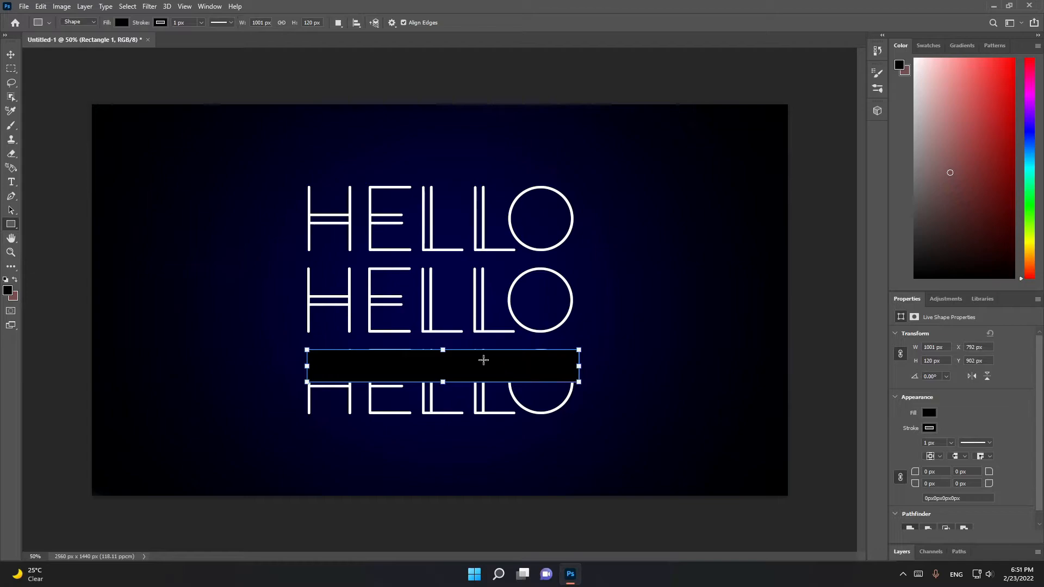
drag(443, 350, 443, 349)
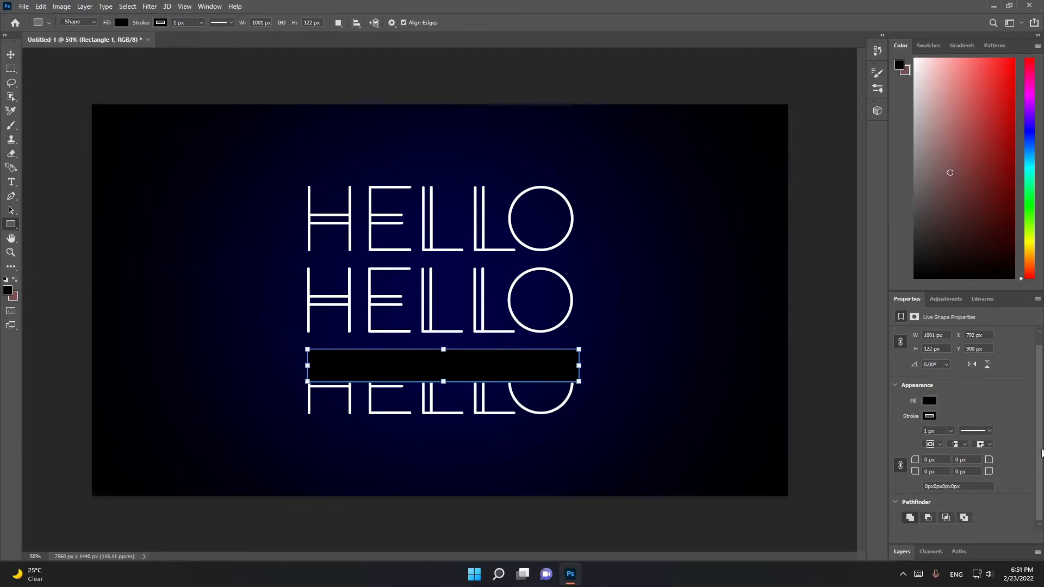
Toggle the visibility of the HELLO text layers to identify and select the one holding the bottom line
click(901, 552)
click(958, 488)
click(897, 489)
click(897, 490)
click(898, 521)
click(897, 521)
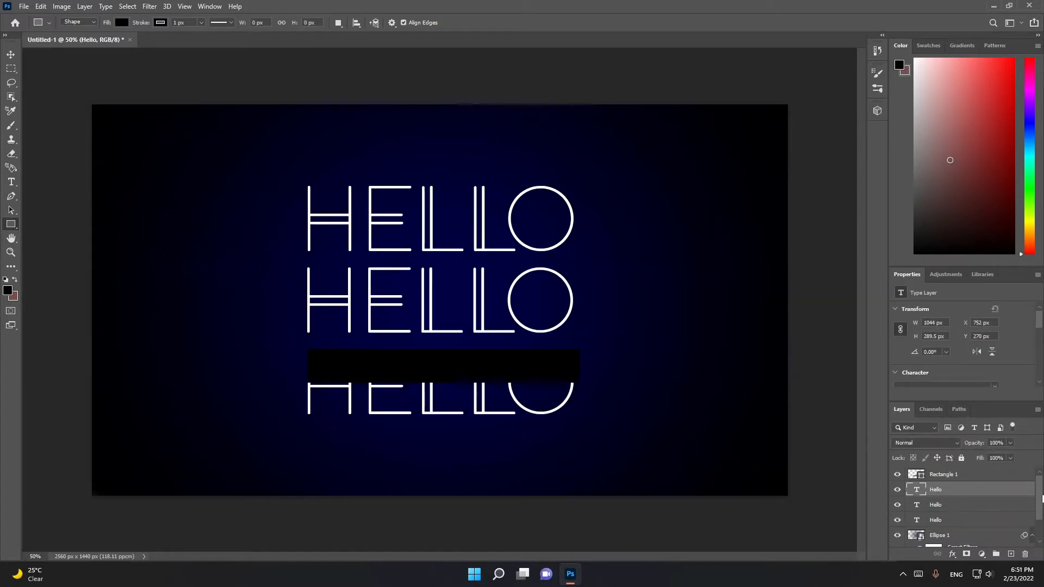
scroll(914, 500, down, 1)
click(917, 480)
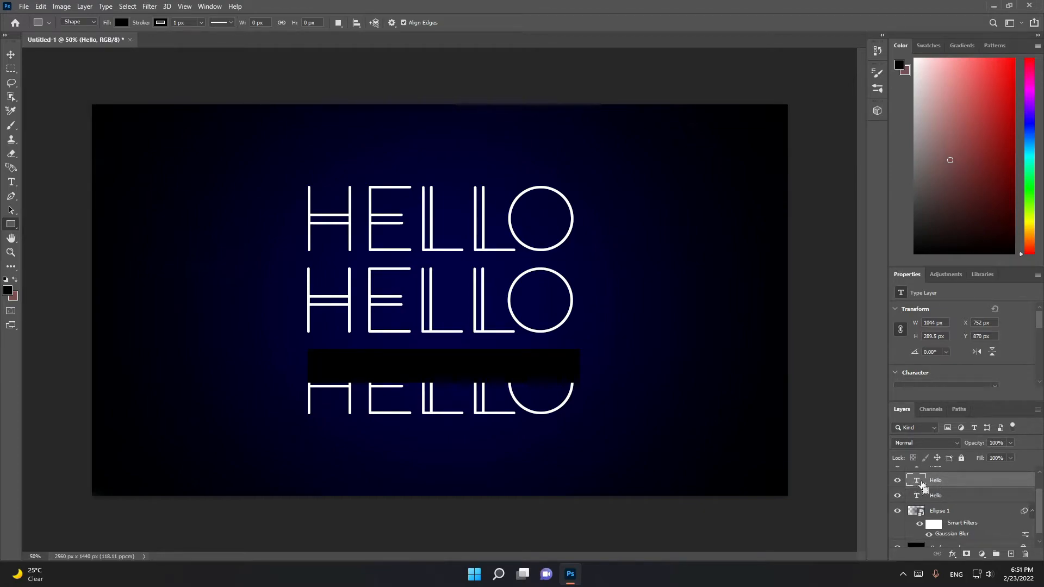
Unlock the background as Layer 0, try erasing on it around the bottom HELLO line, and undo that stroke
scroll(1040, 514, down, 1)
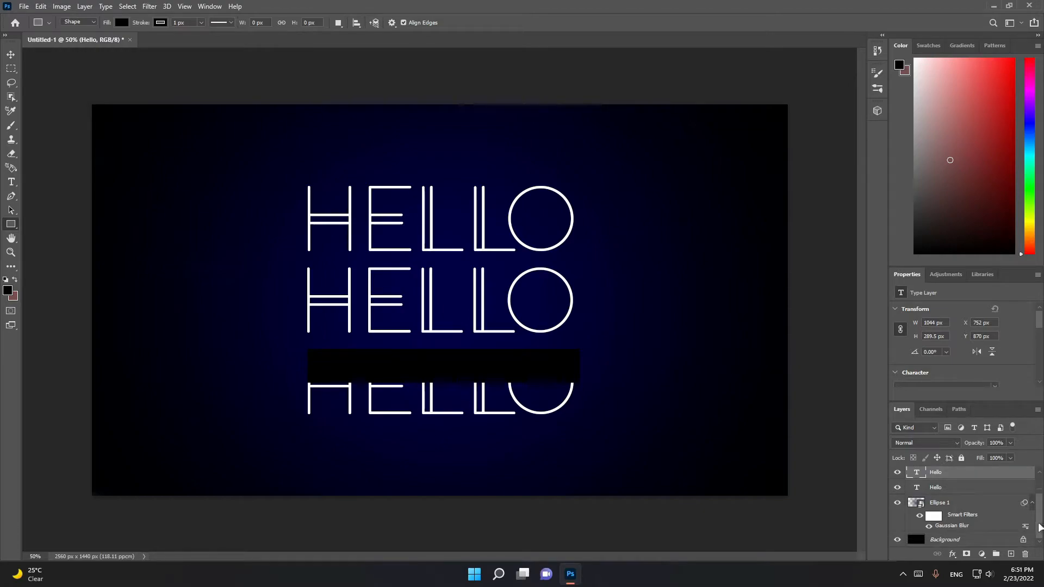
click(949, 541)
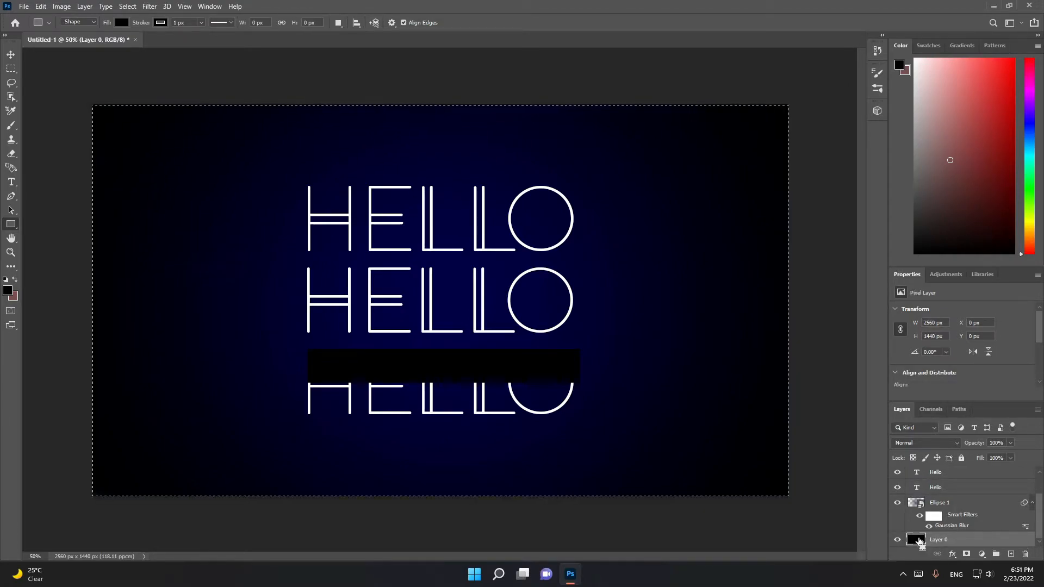
click(11, 155)
mouse_move(478, 377)
mouse_down()
mouse_move(448, 381)
mouse_move(489, 388)
mouse_up()
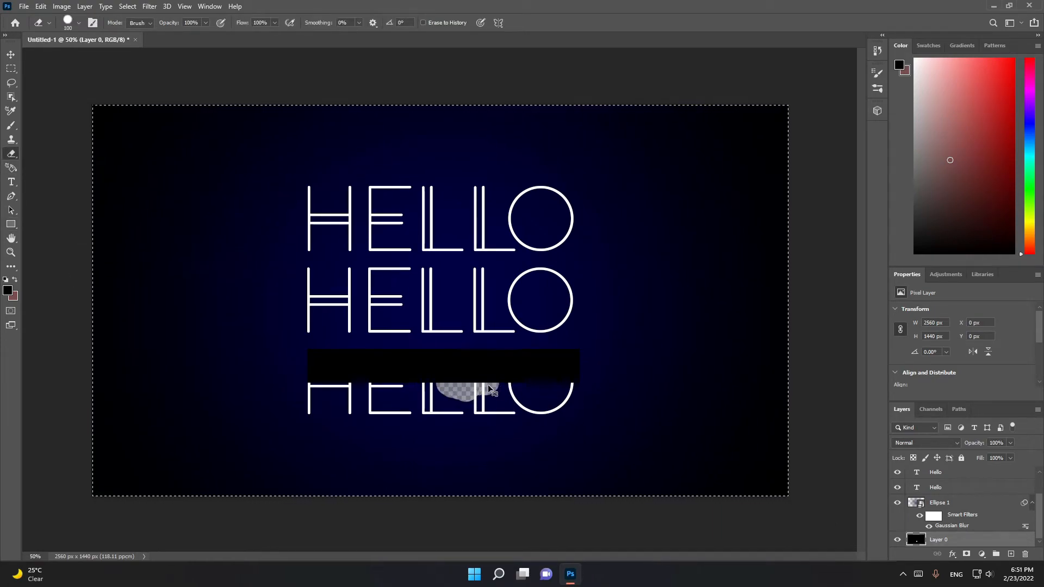
key(ctrl+z)
key(ctrl+d)
Rasterize the bottom HELLO text layer, erase the upper half of its letters and clear the canvas selection
drag(1043, 513, 1040, 539)
click(936, 504)
ctrl+click(919, 541)
click(548, 392)
click(497, 220)
mouse_move(484, 384)
mouse_down()
mouse_move(527, 383)
mouse_move(465, 383)
mouse_up()
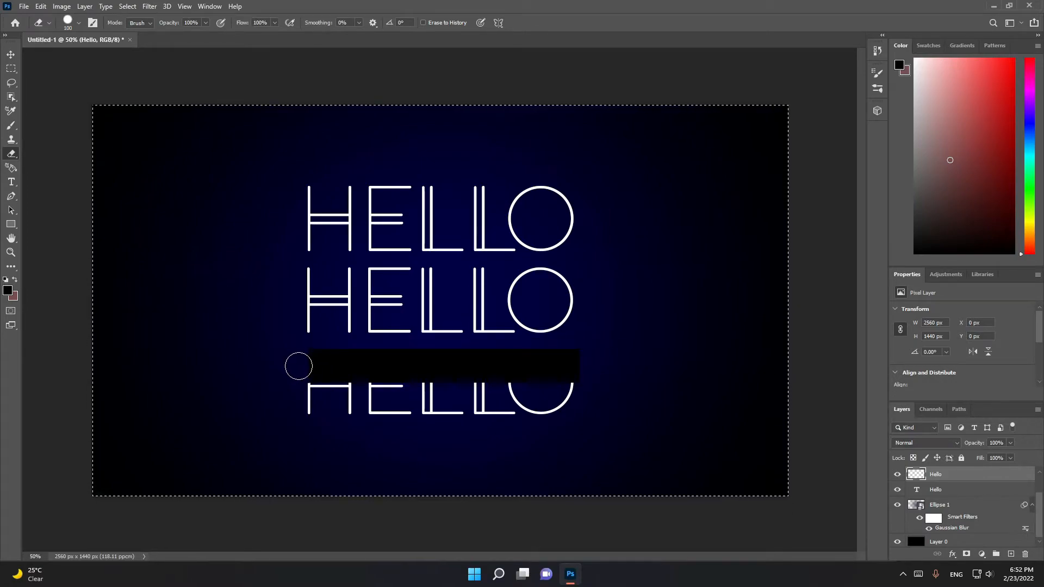
key(ctrl+d)
drag(1043, 495, 1043, 459)
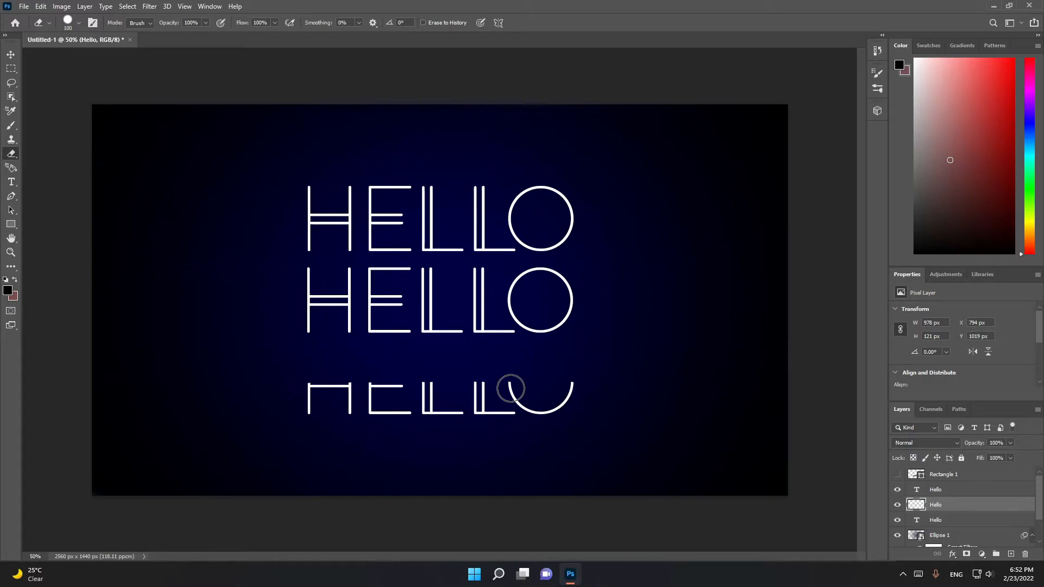
Undo the erasing and rasterizing of the bottom HELLO line, the background unlocking and the black rectangle drawn over it
key(ctrl+z)
key(ctrl+z)
key(ctrl+z)
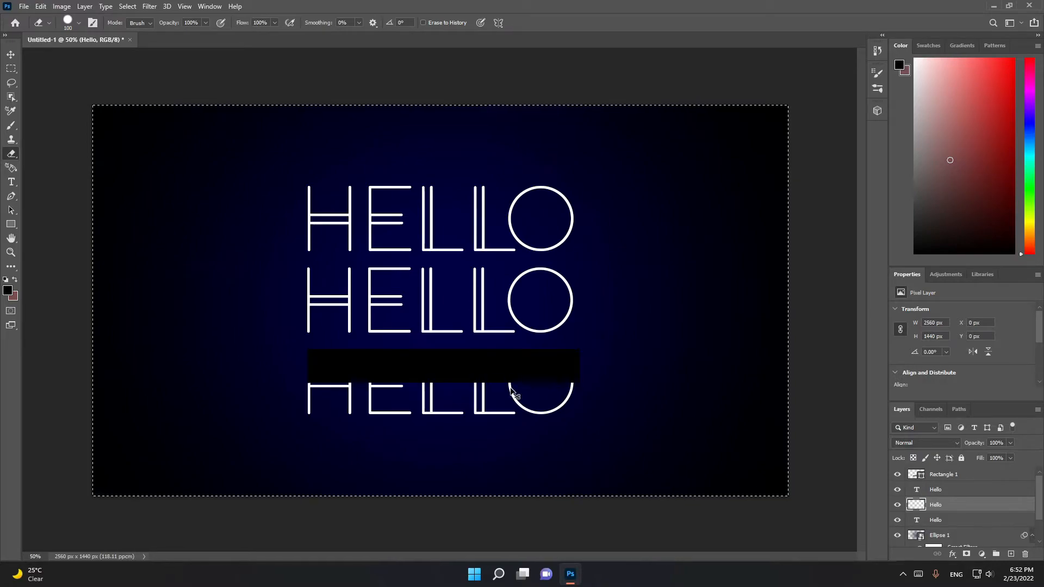
key(ctrl+z)
key(ctrl+z)
key(ctrl+z)
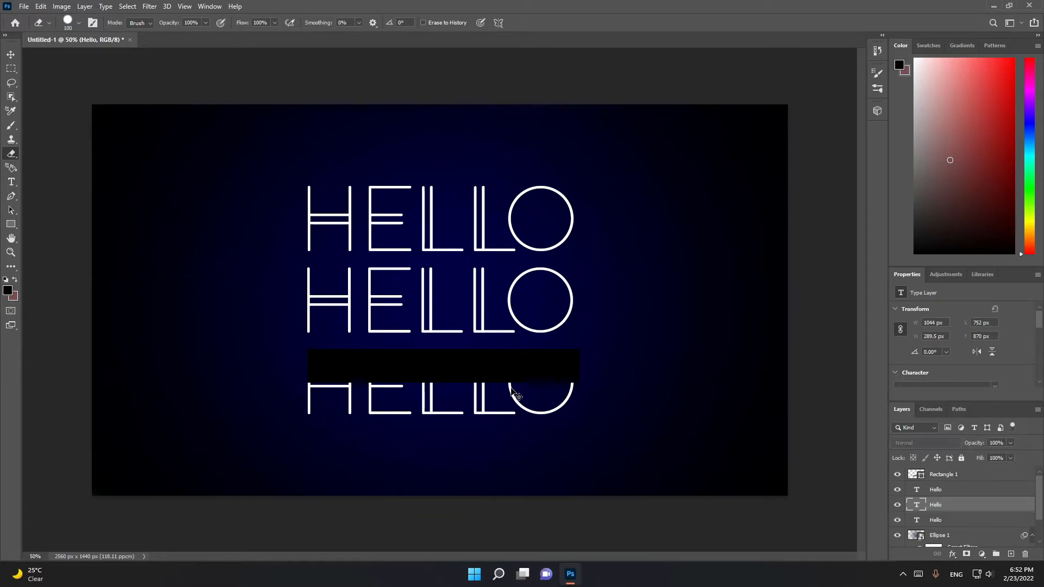
key(ctrl+z)
key(ctrl+z)
key(ctrl+z)
key(ctrl+z)
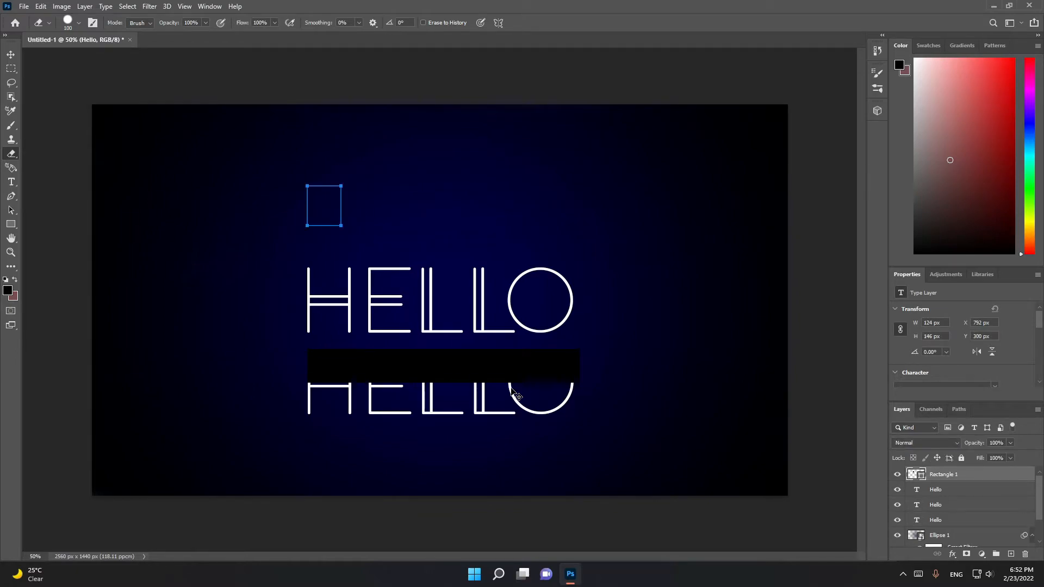
key(ctrl+z)
key(z)
click(10, 55)
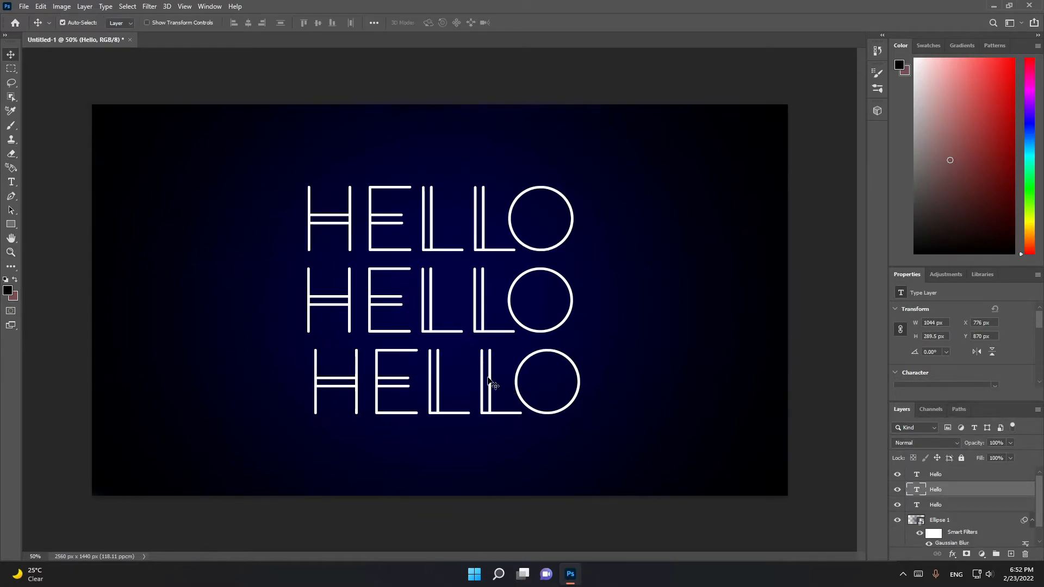
Set the bottom HELLO layer's fill opacity to 0% and give it a white 2 px inside stroke
right_click(951, 489)
click(873, 81)
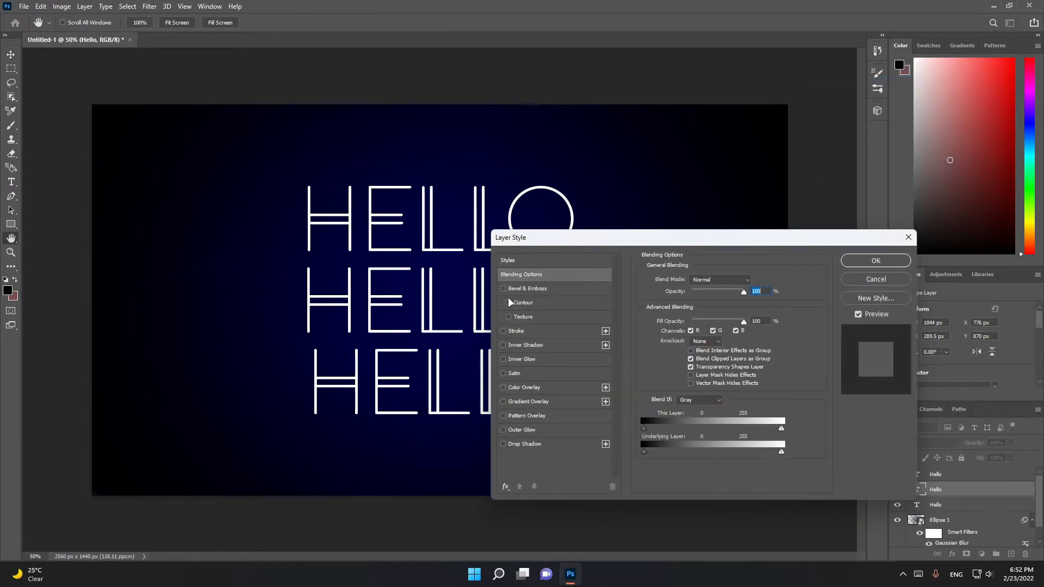
drag(744, 321, 622, 325)
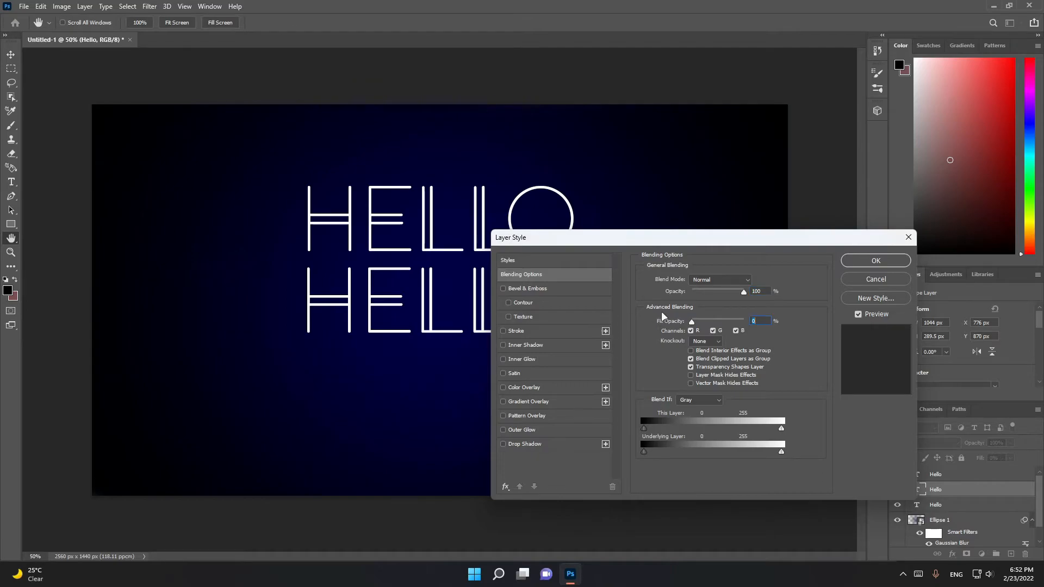
click(503, 331)
click(521, 331)
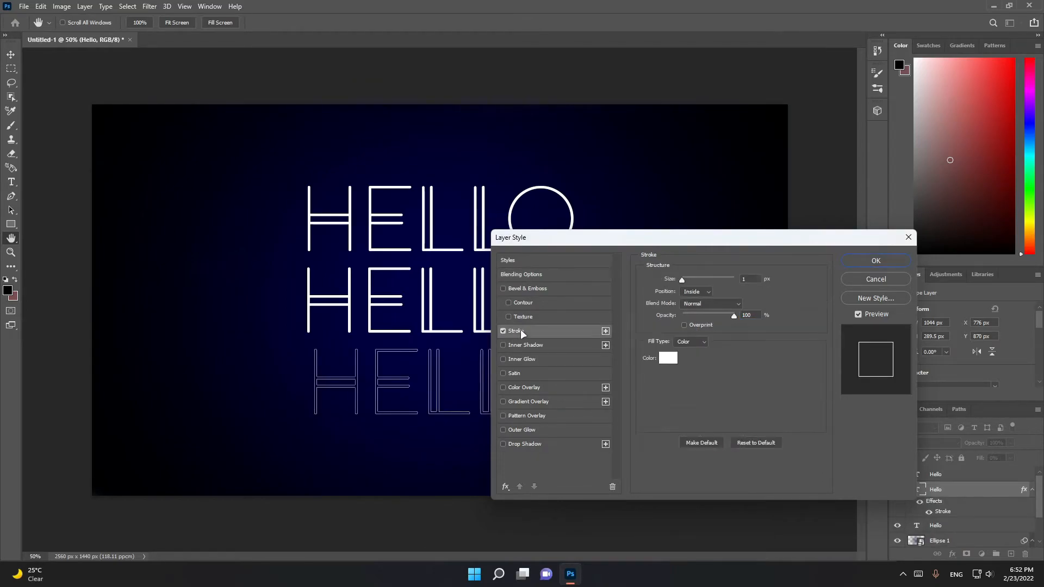
drag(682, 280, 684, 280)
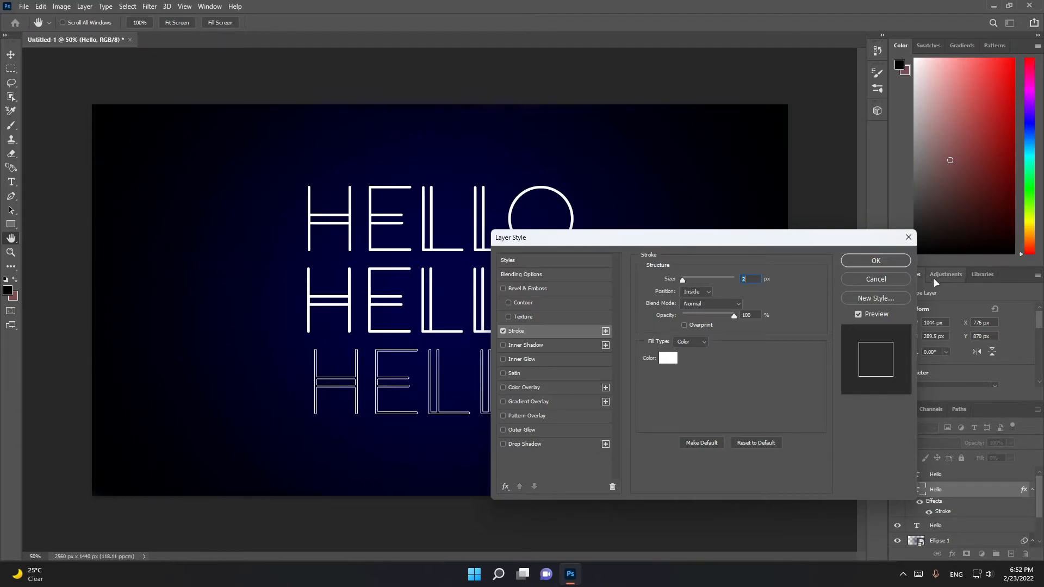
click(877, 261)
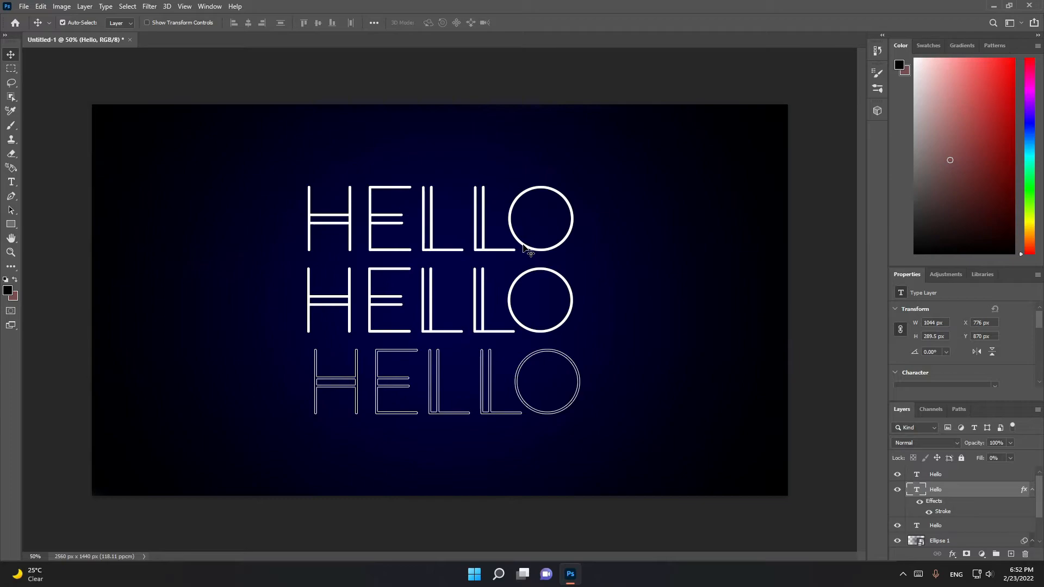
Set the top HELLO layer's fill opacity to 0% and enable a Stroke effect on it
click(935, 474)
right_click(937, 474)
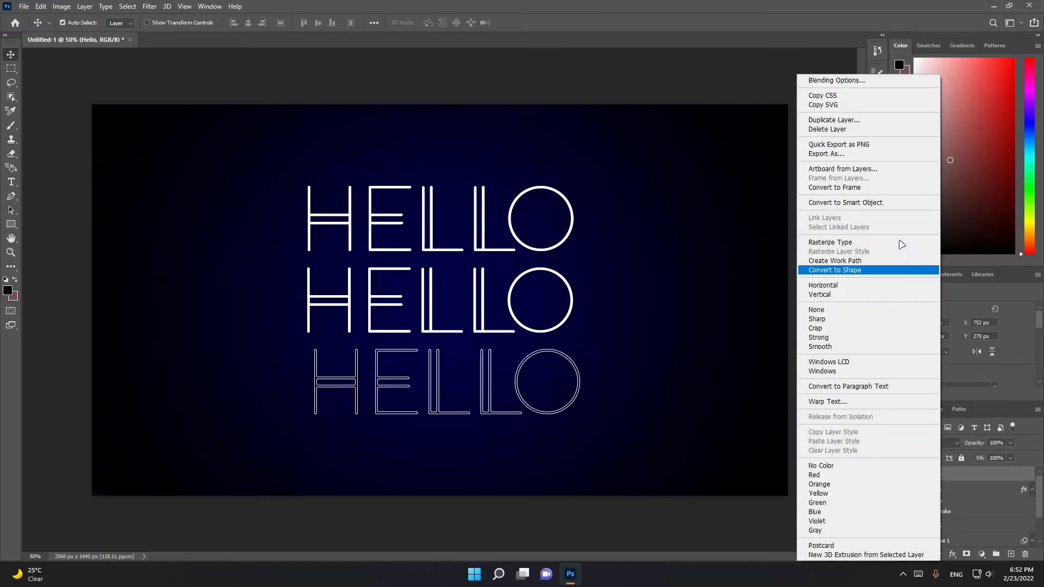
click(862, 81)
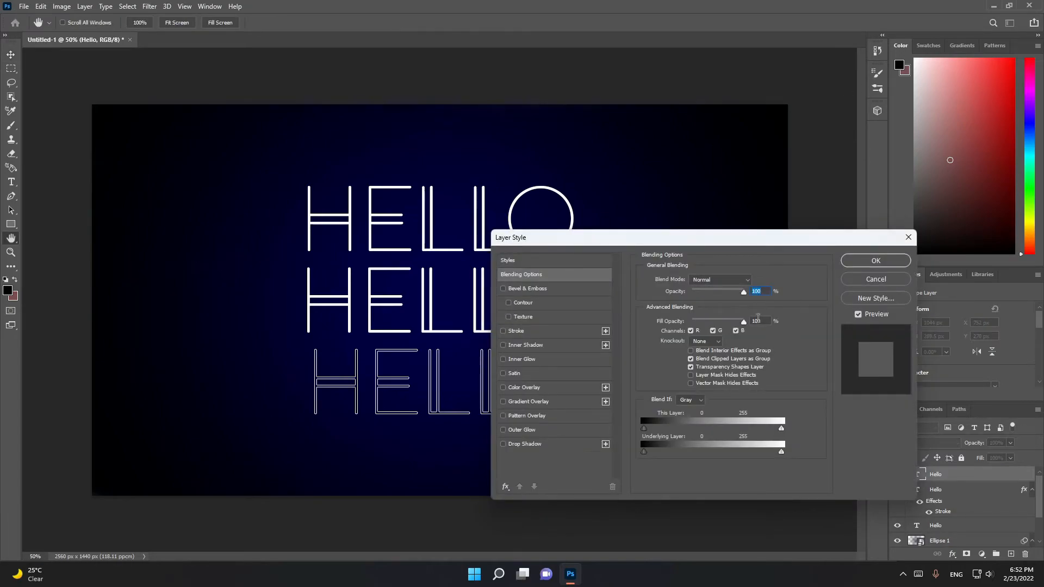
drag(744, 322, 692, 321)
click(503, 331)
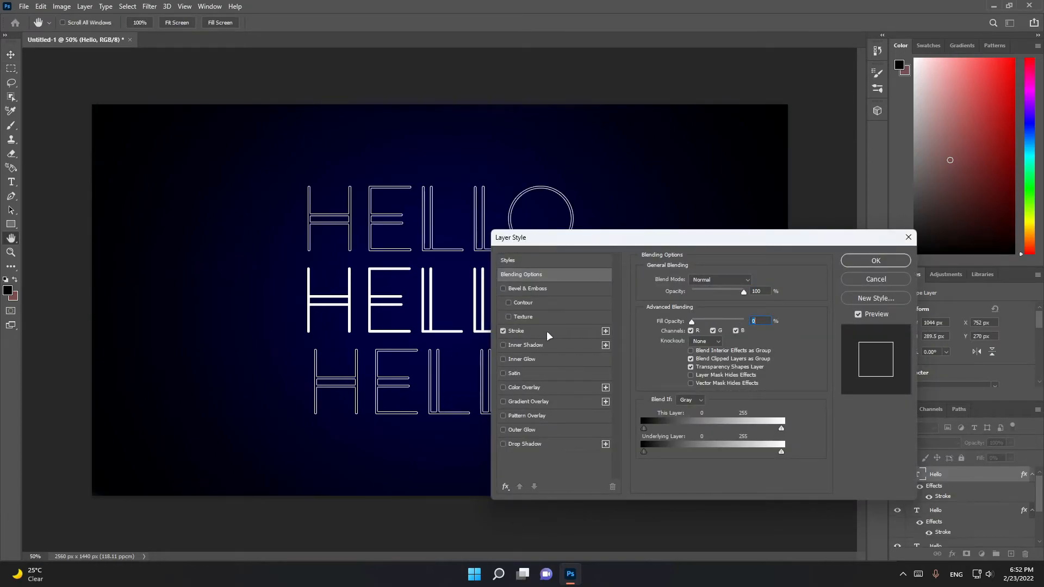
click(891, 262)
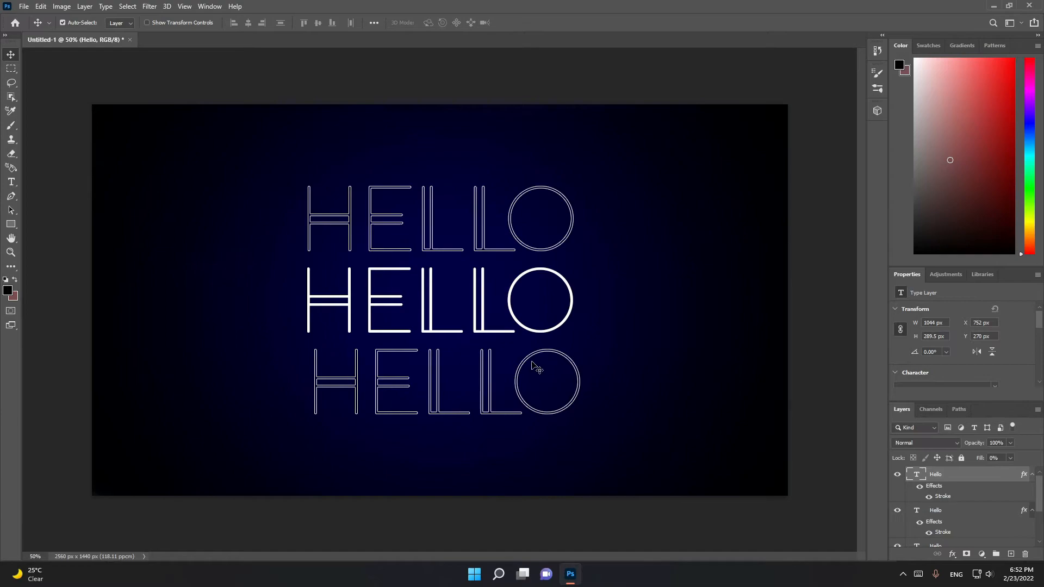
Draw a black rectangle over the upper half of the bottom HELLO line and select that line's text layer
scroll(997, 478, down, 3)
click(11, 224)
drag(314, 350, 585, 381)
drag(450, 382, 450, 382)
mouse_move(1040, 501)
mouse_down()
mouse_move(1039, 521)
mouse_move(1041, 490)
mouse_move(1041, 508)
mouse_up()
click(898, 490)
click(898, 489)
click(974, 491)
Unlock the Background as Layer 0 and load its full canvas area as a selection
scroll(973, 492, down, 3)
click(917, 540)
click(960, 477)
click(939, 491)
scroll(940, 492, down, 3)
click(918, 543)
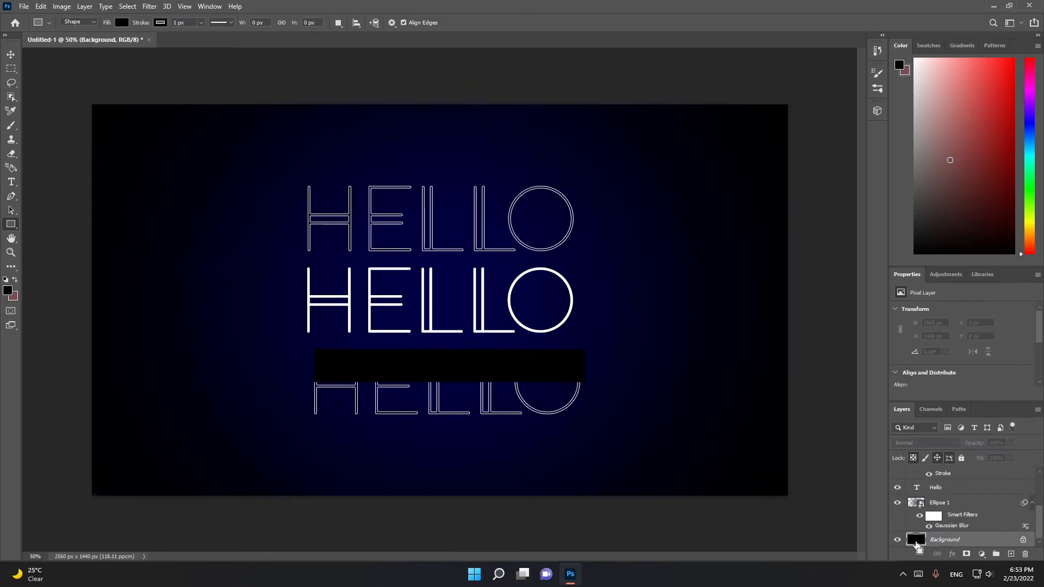
click(1024, 542)
scroll(933, 524, up, 3)
ctrl+click(937, 515)
scroll(938, 518, down, 3)
ctrl+click(917, 542)
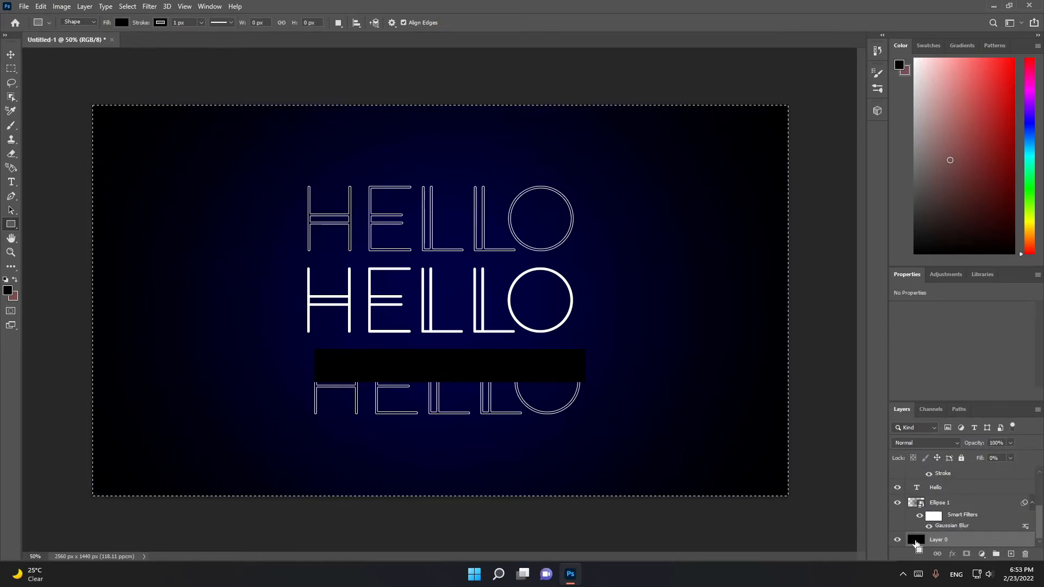
Try to erase across the upper half of the bottom HELLO line with the Eraser tool
click(10, 154)
click(383, 377)
click(512, 212)
click(530, 392)
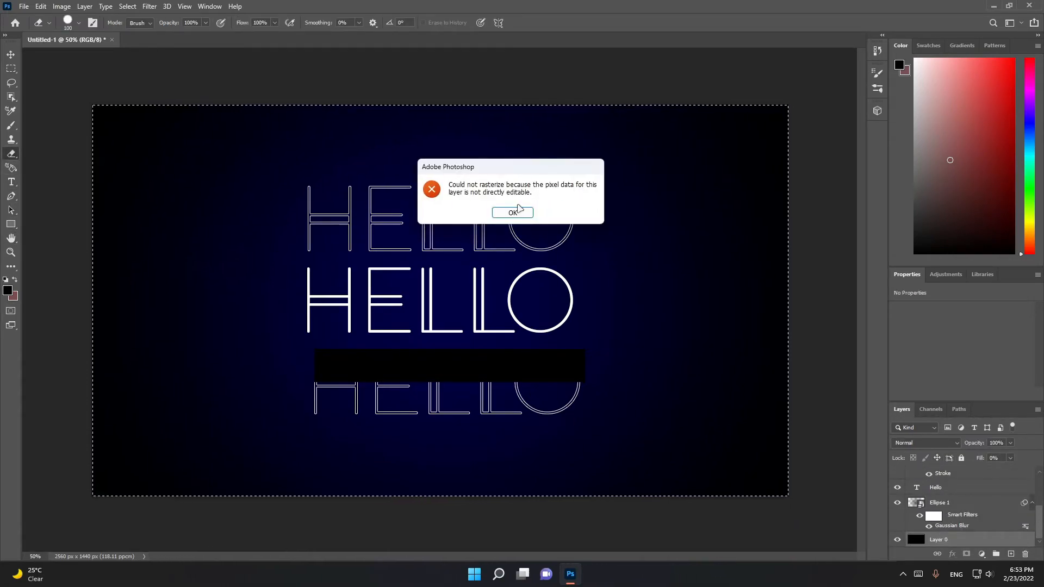
click(526, 209)
Rasterize the bottom HELLO text layer, erase the upper half of its letters and hide the black rectangle
scroll(979, 509, up, 3)
click(1032, 499)
click(973, 510)
scroll(916, 527, down, 2)
click(513, 351)
key(Return)
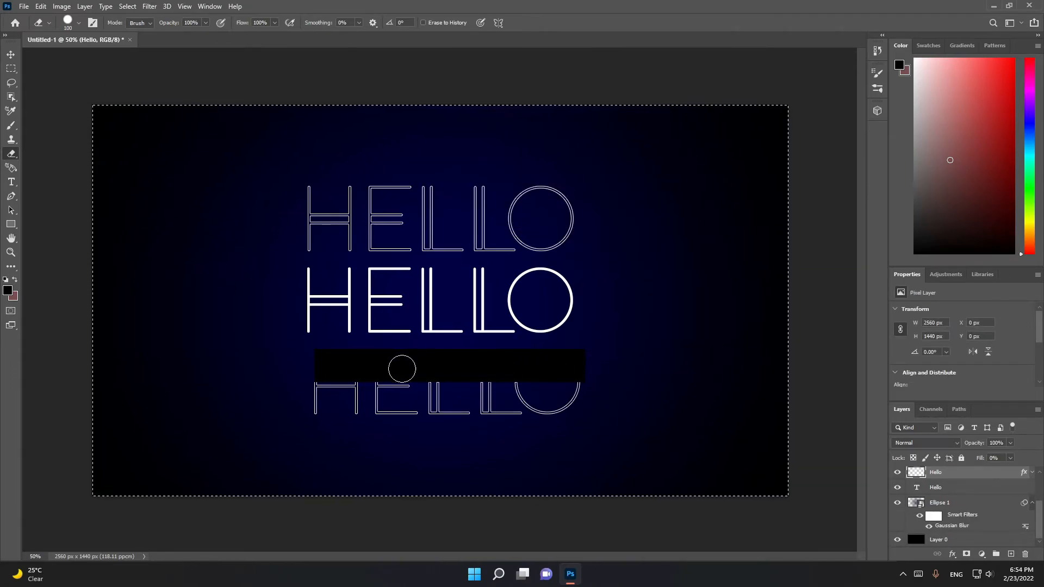
key(ctrl+d)
scroll(900, 478, up, 3)
click(900, 477)
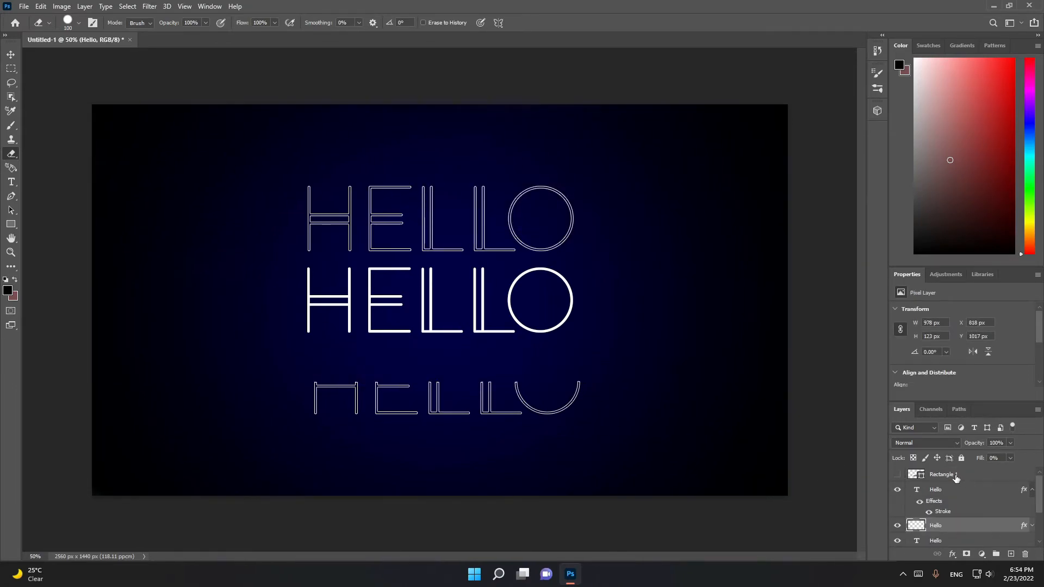
Show the black rectangle again and rasterize the top HELLO text layer
click(898, 521)
drag(1040, 504, 1041, 479)
click(898, 520)
click(898, 484)
click(898, 485)
click(952, 488)
key(ctrl+d)
click(498, 383)
key(Return)
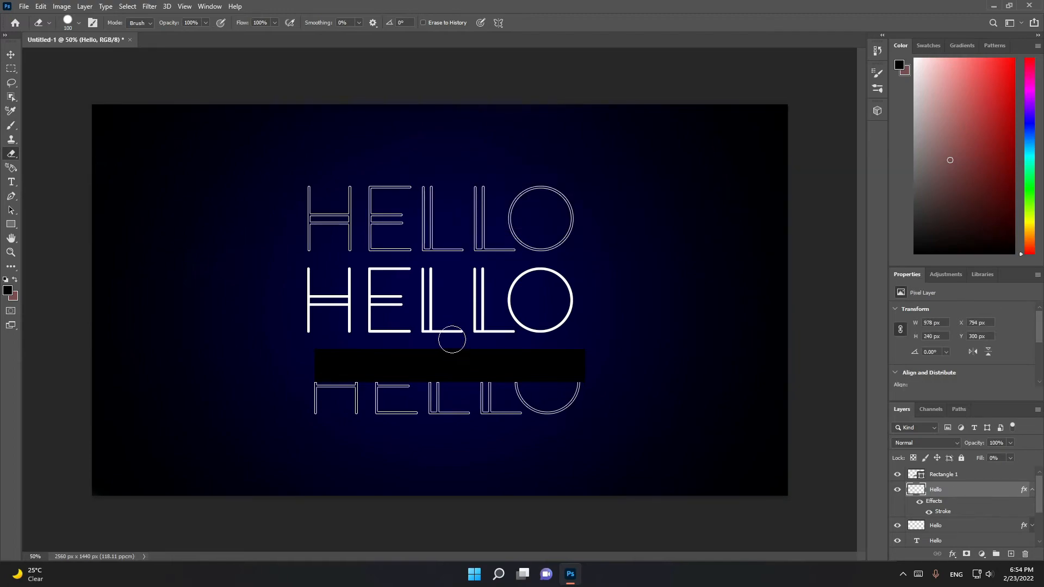
Move the black rectangle over the lower half of the top HELLO line
key(v)
drag(338, 357, 332, 226)
click(935, 524)
scroll(919, 521, down, 1)
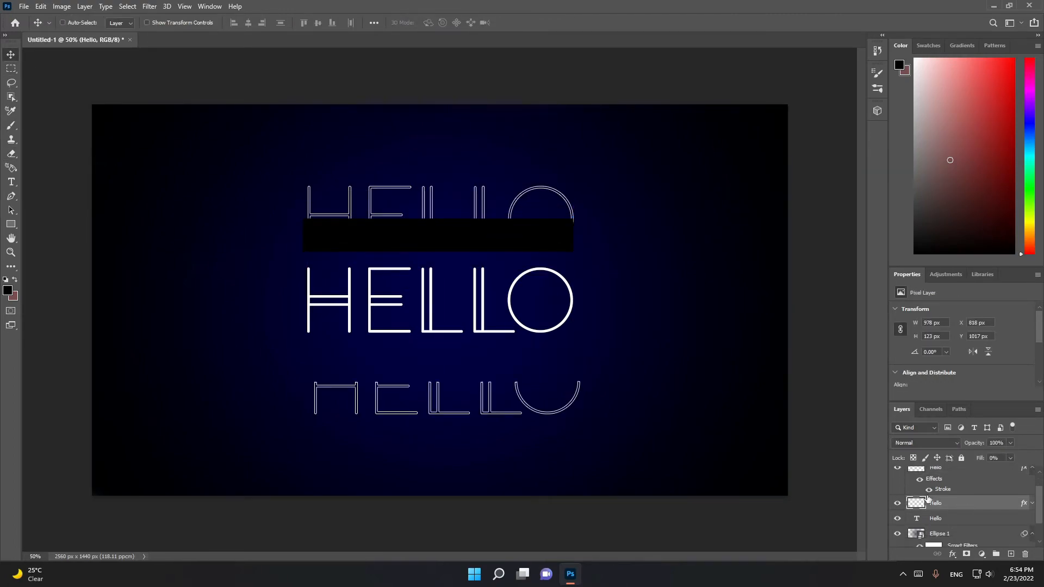
scroll(899, 511, up, 1)
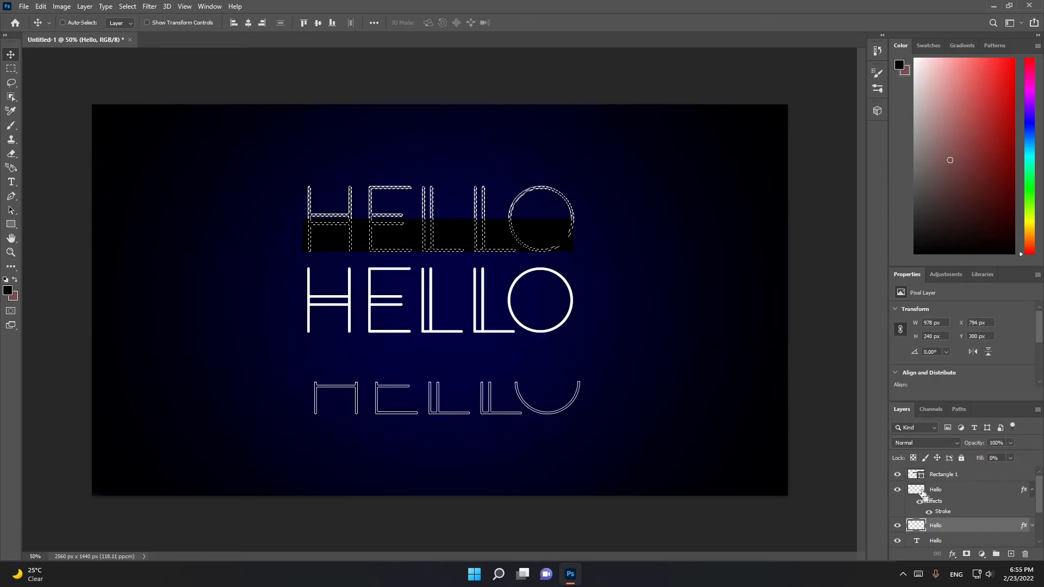
Erase the lower half of the top HELLO line's letters, clear the selection and hide the black rectangle
click(920, 490)
scroll(1040, 496, down, 1)
key(ctrl+a)
key(e)
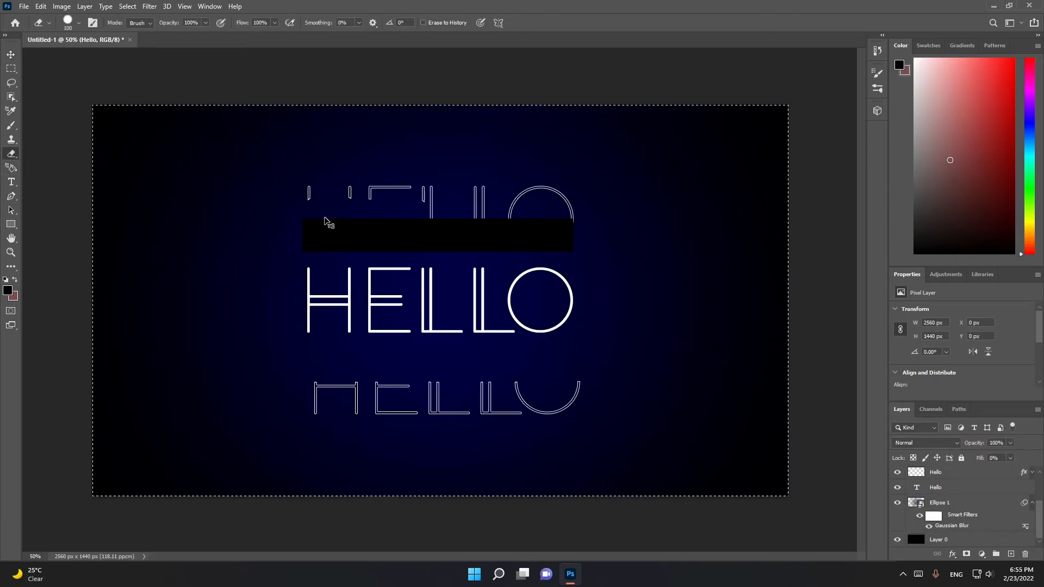
key(ctrl+d)
scroll(903, 489, up, 1)
Move the top and bottom outlined HELLO lines closer to the solid middle line, aligned with it horizontally
click(11, 55)
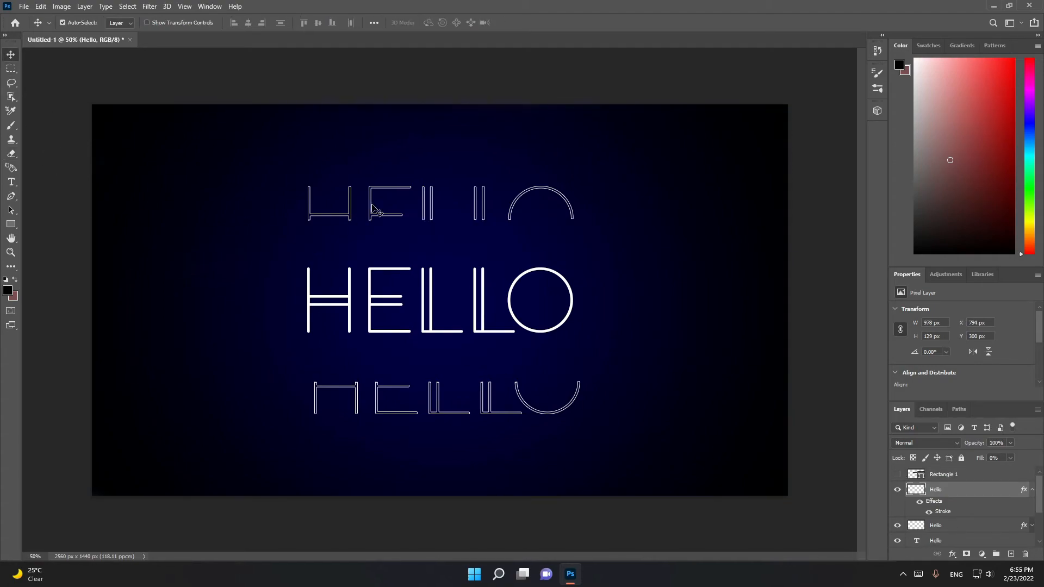
drag(374, 214, 374, 241)
drag(429, 414, 421, 379)
Set the middle HELLO text's font size to 80 pt and move the bottom outlined line down about 22 px
click(428, 332)
drag(1040, 318, 1040, 328)
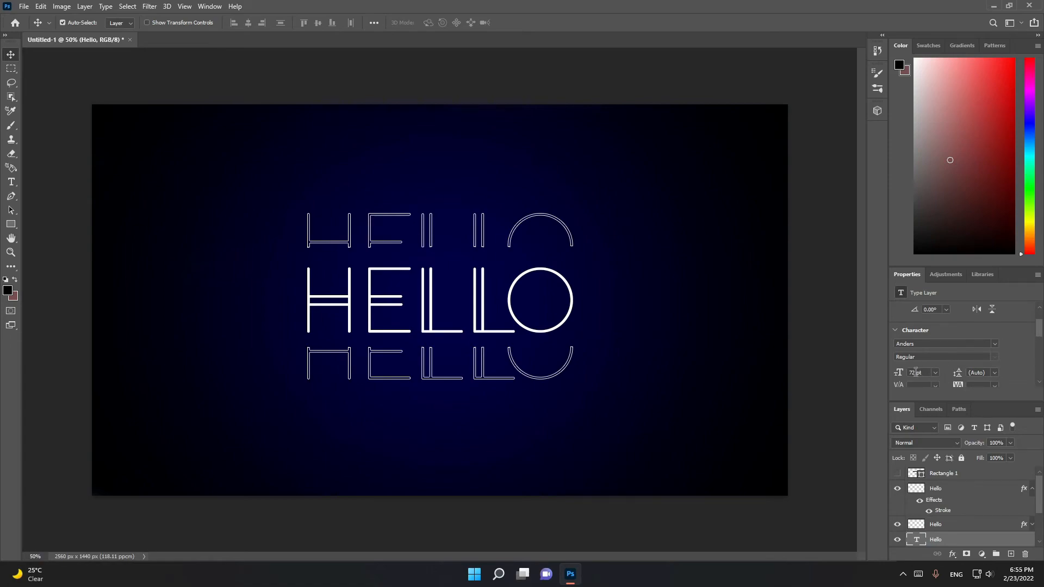
text(80)
key(Return)
drag(488, 331, 473, 369)
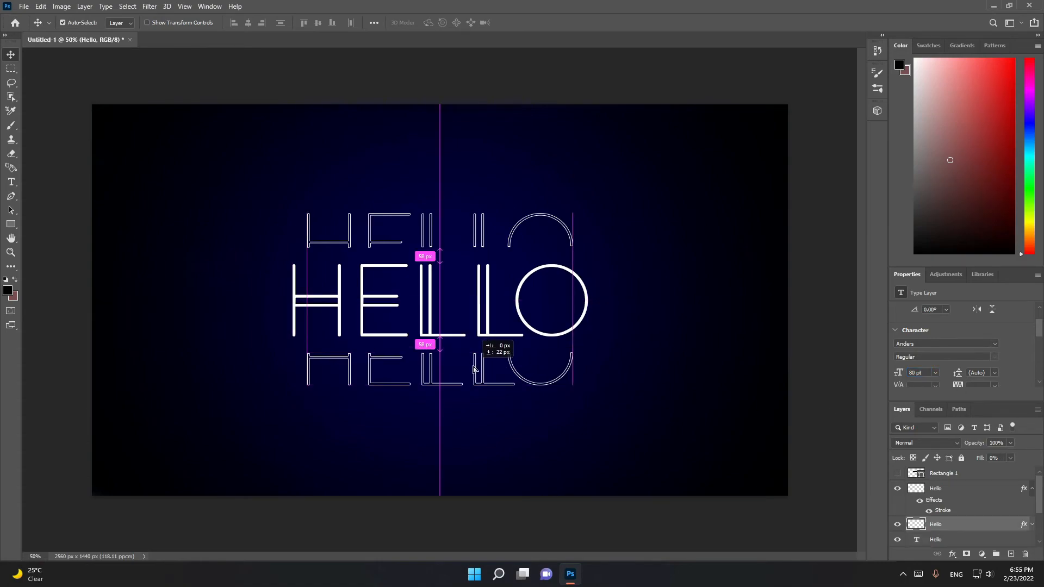
Try to duplicate the top outlined HELLO line by copying and pasting it, and undo the paste
drag(481, 242, 482, 233)
click(482, 238)
key(ctrl+c)
key(ctrl+v)
mouse_move(487, 294)
mouse_down()
mouse_move(490, 250)
mouse_move(482, 311)
mouse_up()
key(ctrl+z)
key(ctrl+v)
key(ctrl+z)
Duplicate both outlined HELLO lines, placing one copy above the top line and the other below the bottom line at about Y 1092 px
click(507, 312)
click(507, 312)
drag(307, 312, 308, 376)
drag(308, 306, 308, 192)
drag(308, 371, 308, 306)
click(416, 378)
click(431, 380)
drag(431, 383, 430, 431)
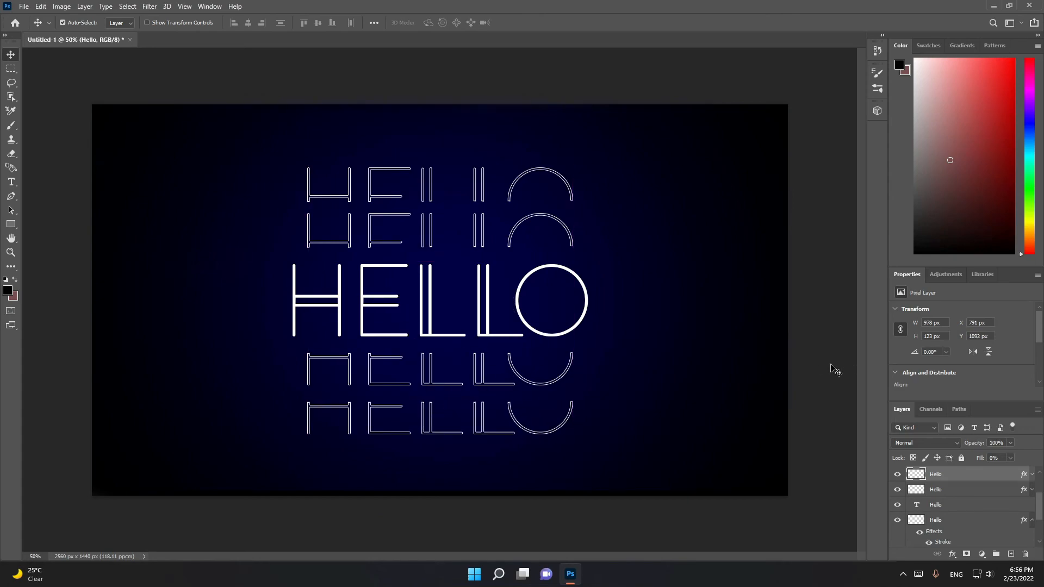